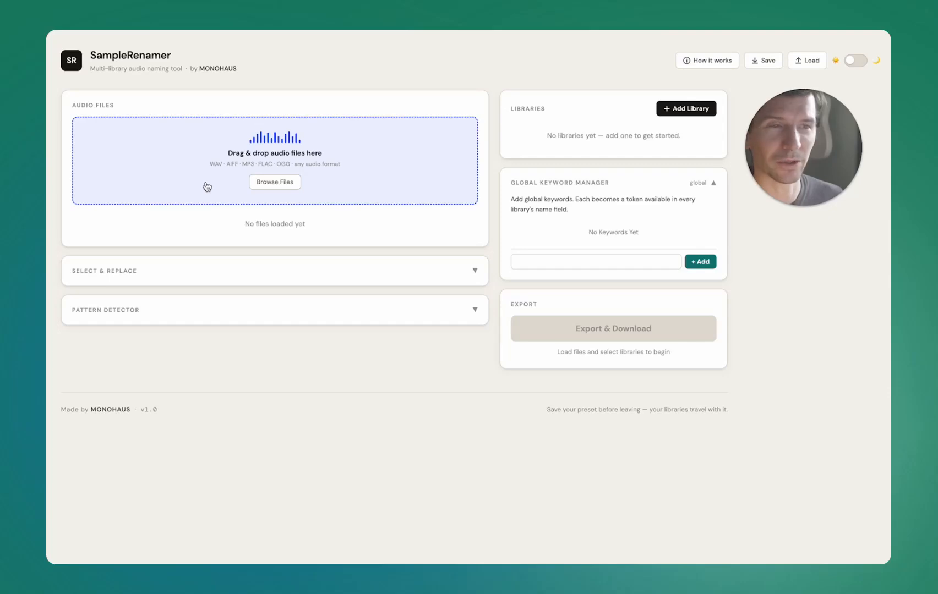
Load all the WAV files from the 72 FUNKY BEAT A folder as audio files
left_click(279, 186)
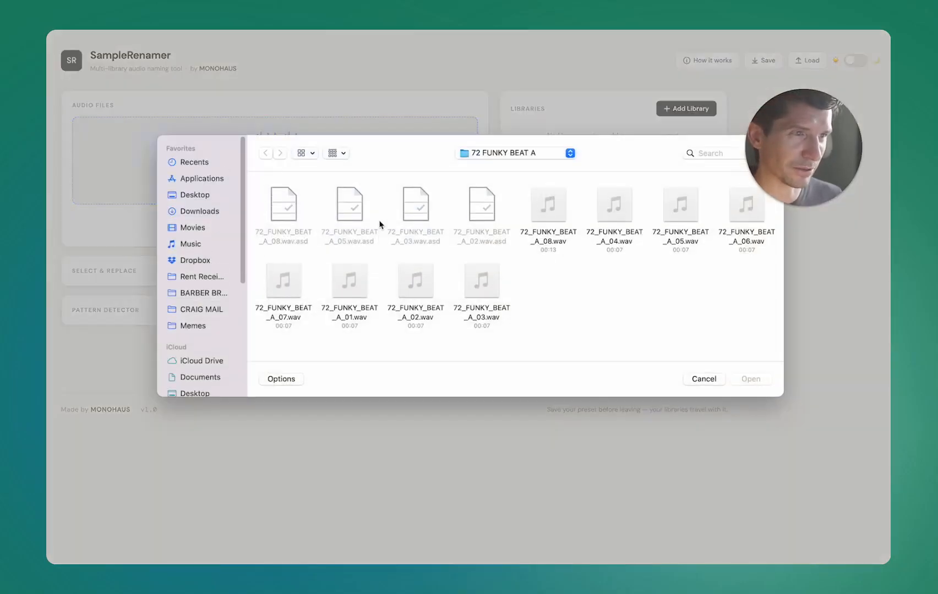
key("super+a")
key("Return")
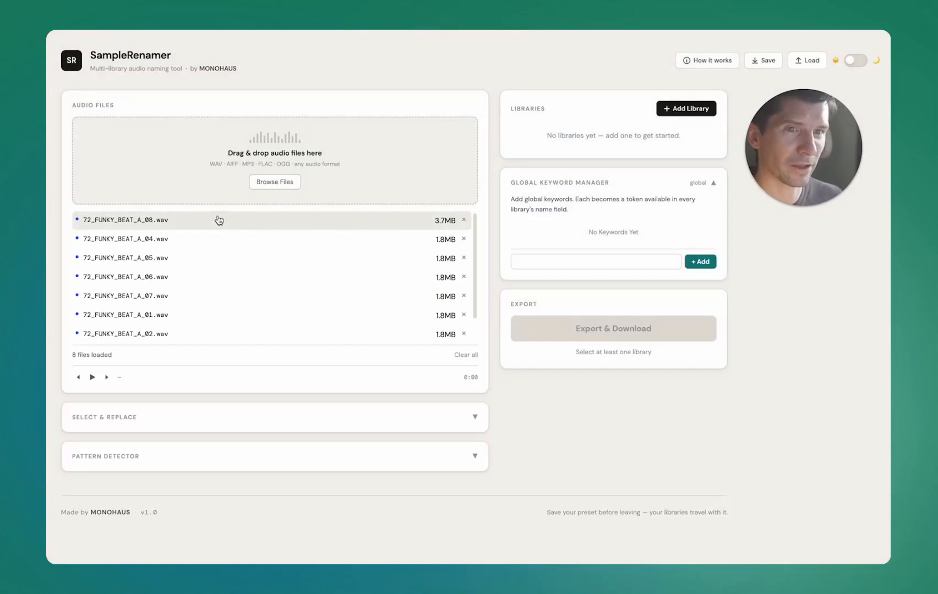
Select 72_FUNKY_BEAT_A_08.wav and look through the names in the loaded file list
left_click(133, 222)
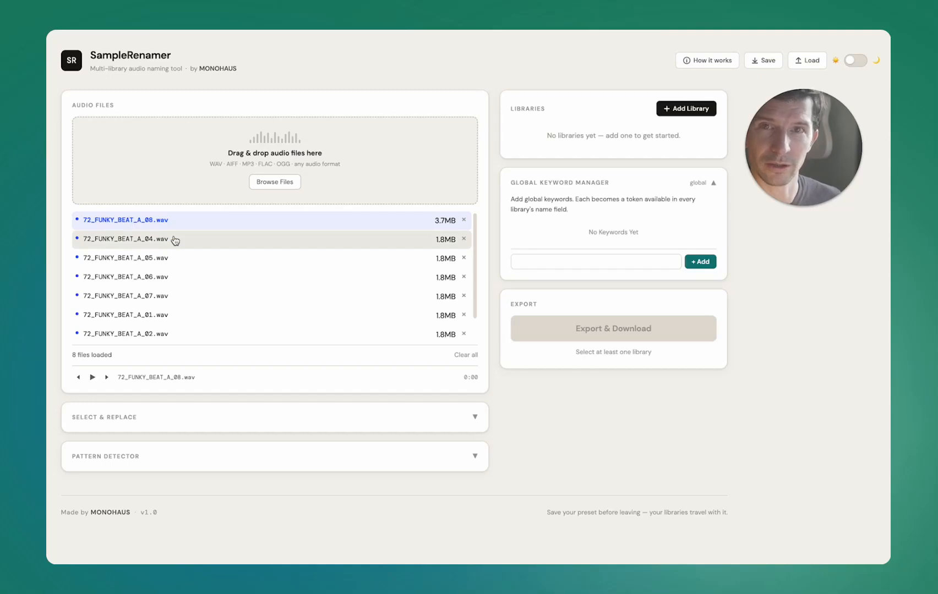
left_click_drag(175, 241, 228, 271)
scroll(230, 271, "down", 1)
scroll(230, 267, "up", 1)
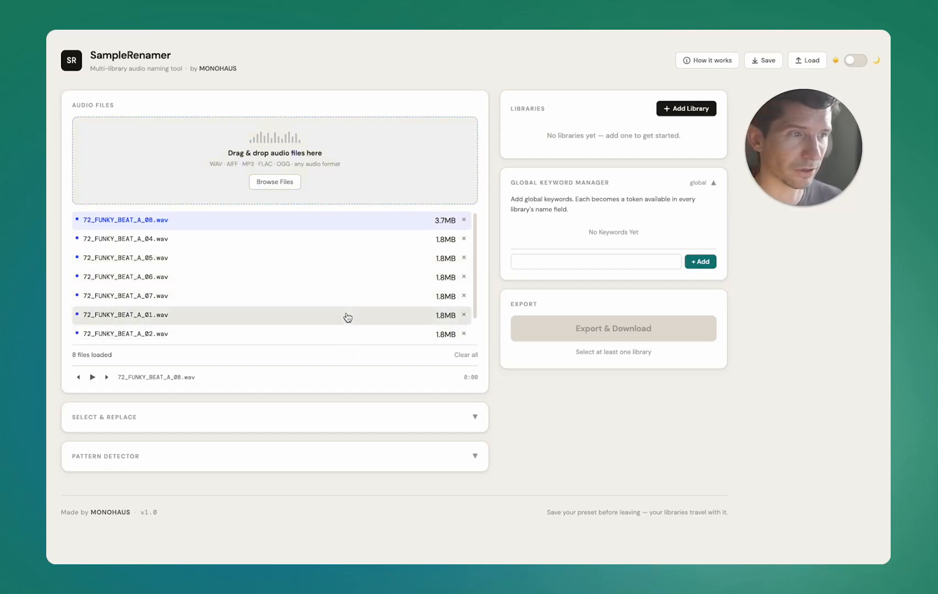
scroll(347, 318, "down", 1)
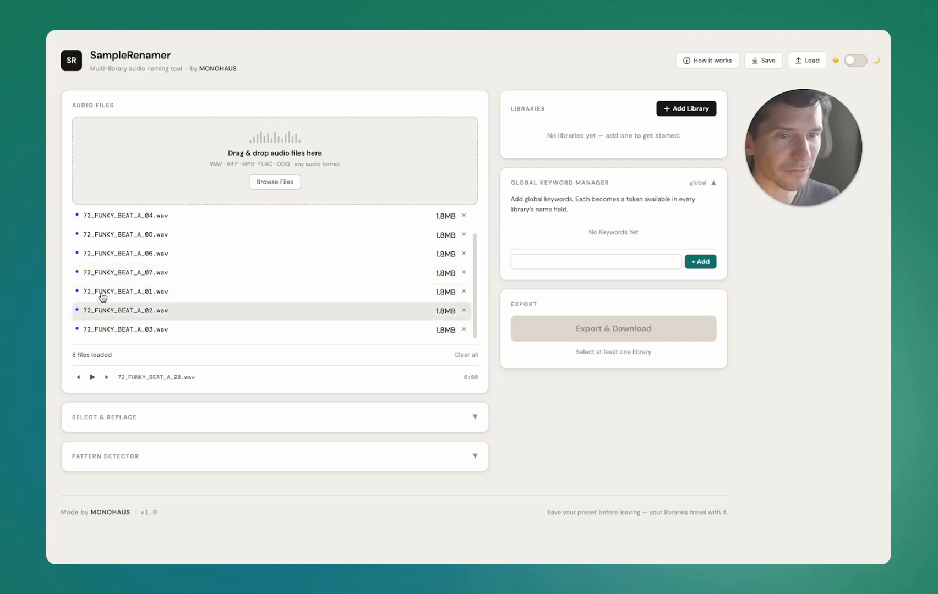
Add "Monohaus Music Library" as a global keyword
left_click(628, 261)
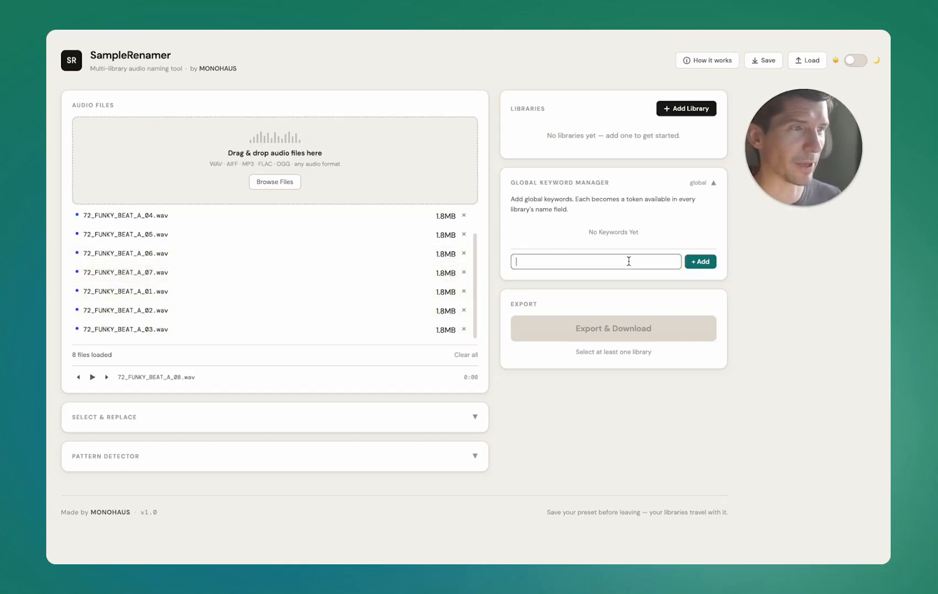
type("Monohau")
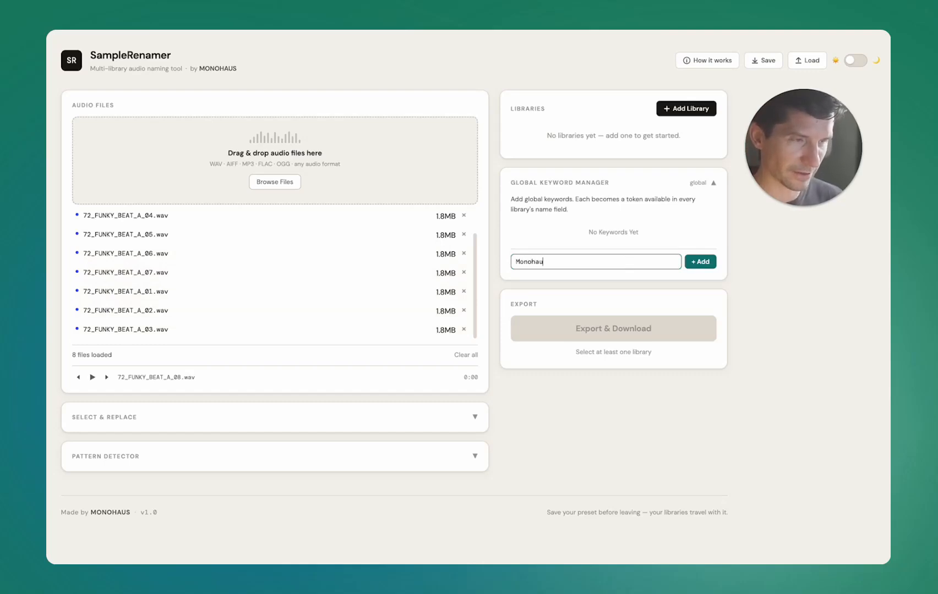
type("s Mu")
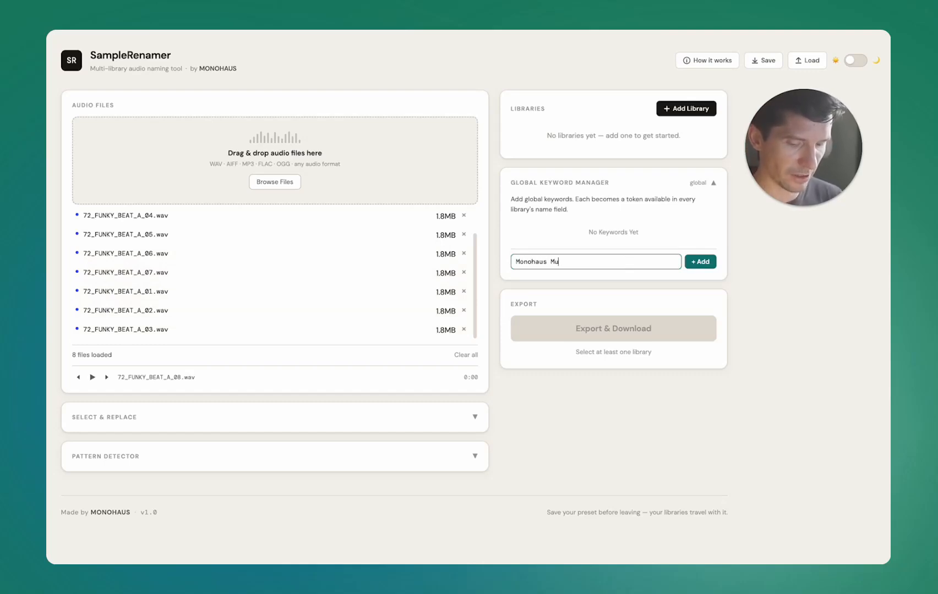
type("sic Library")
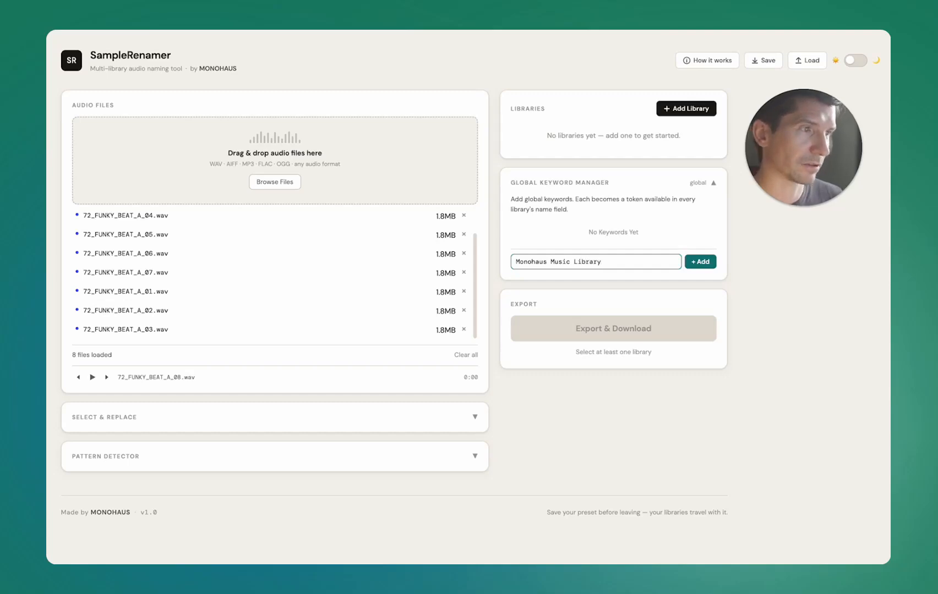
key("Return")
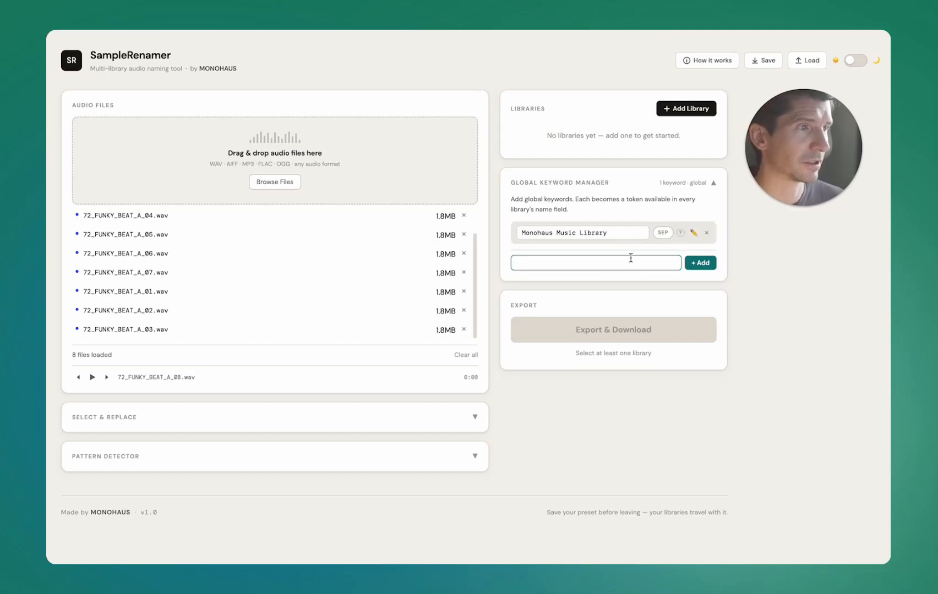
Add the global keywords Groove, Soul, Funk and FB, and collapse the keyword manager
type("Groove")
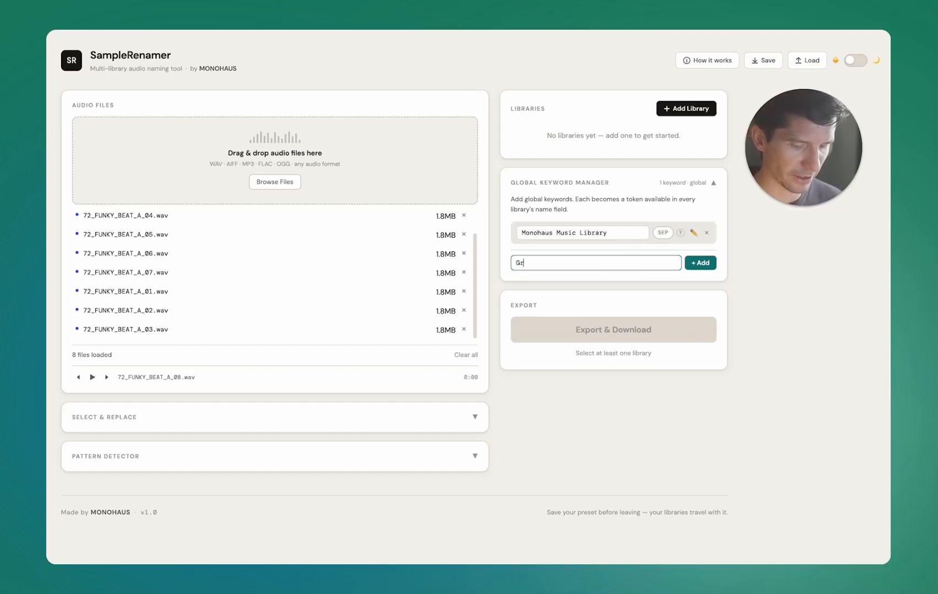
key("Return")
type("Soul")
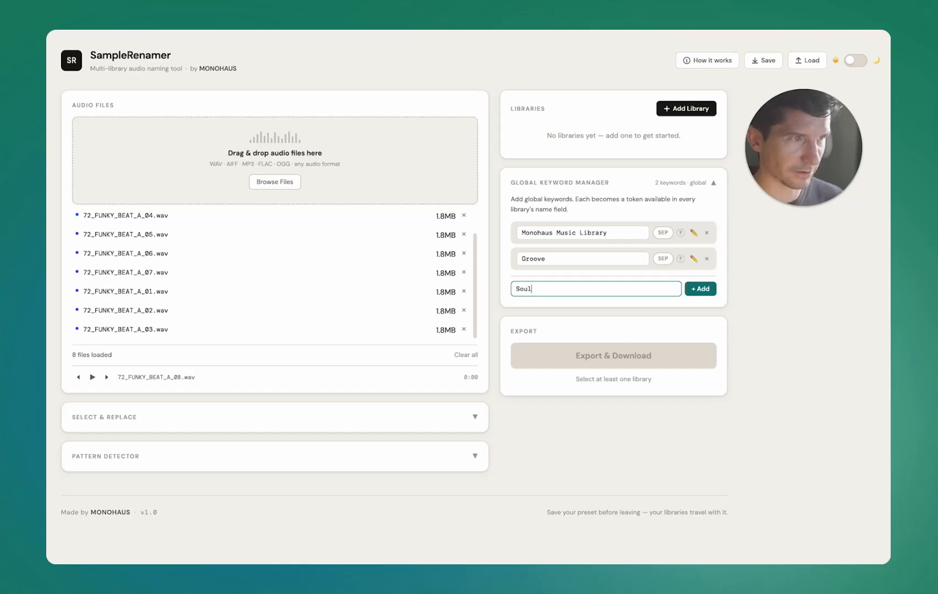
key("Return")
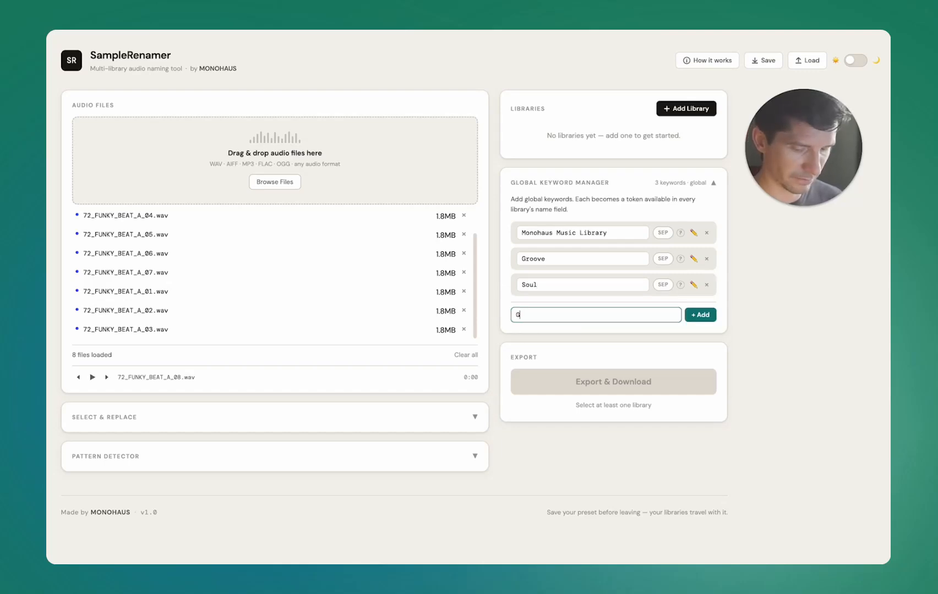
type("Gr")
key("BackSpace")
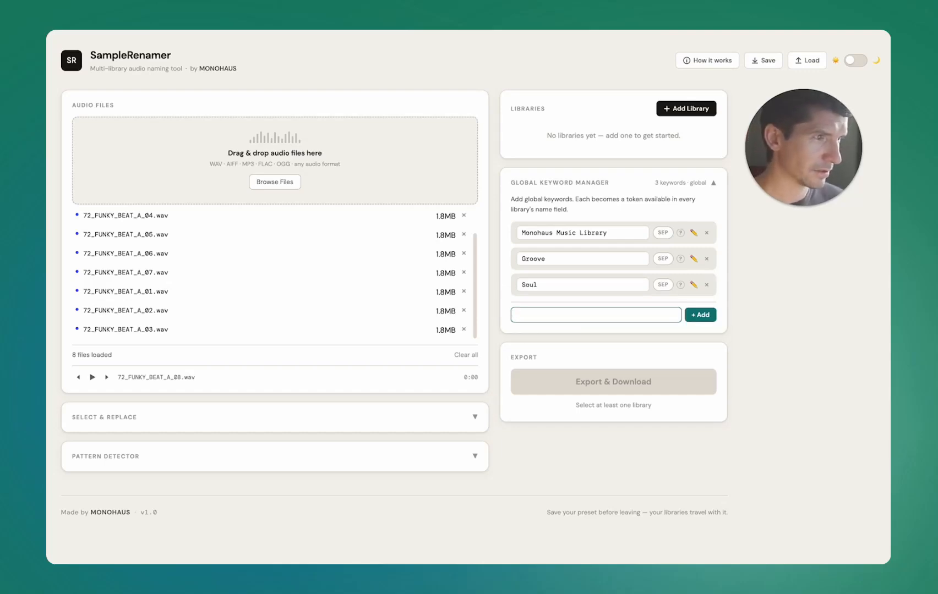
type("Funk")
key("Return")
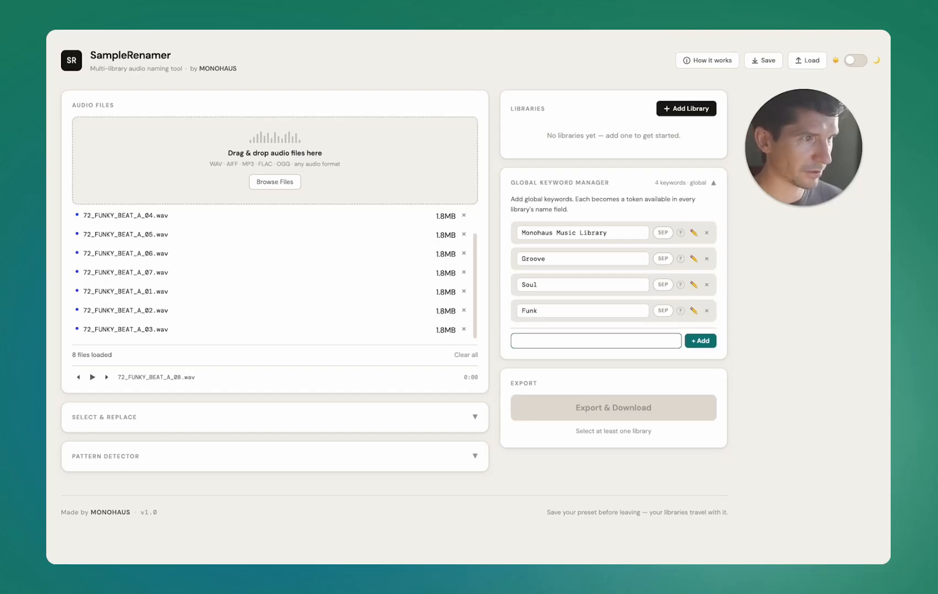
type("FB")
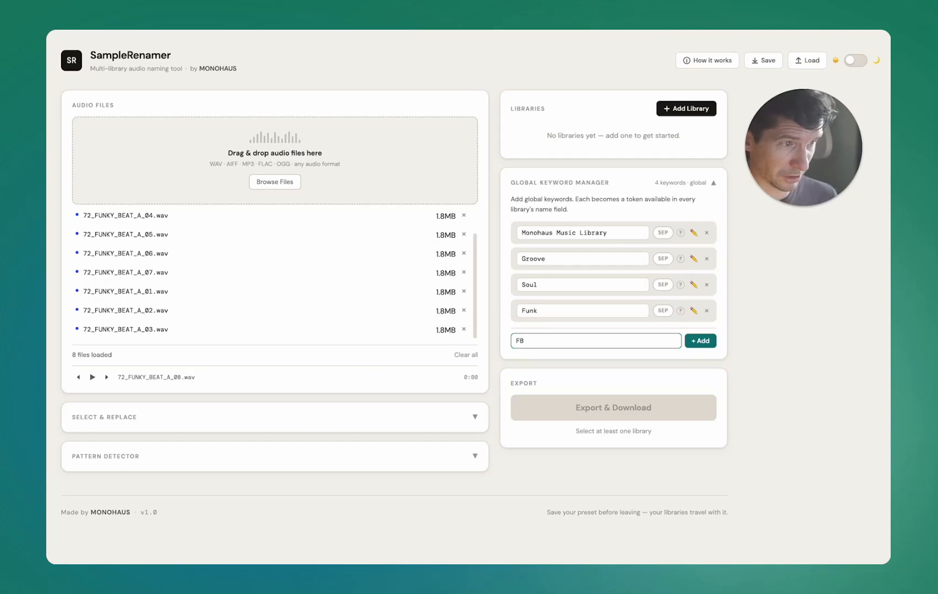
key("Return")
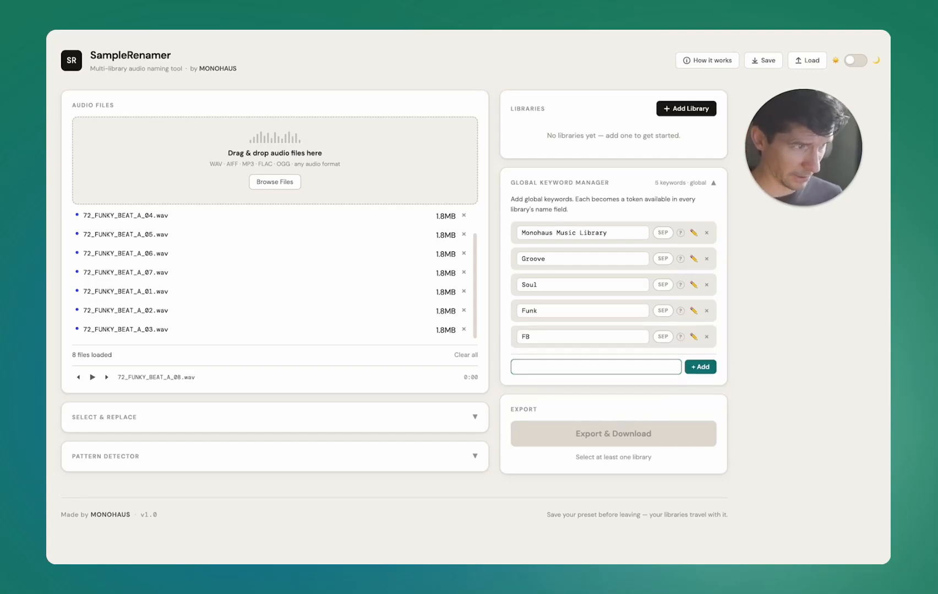
left_click(646, 189)
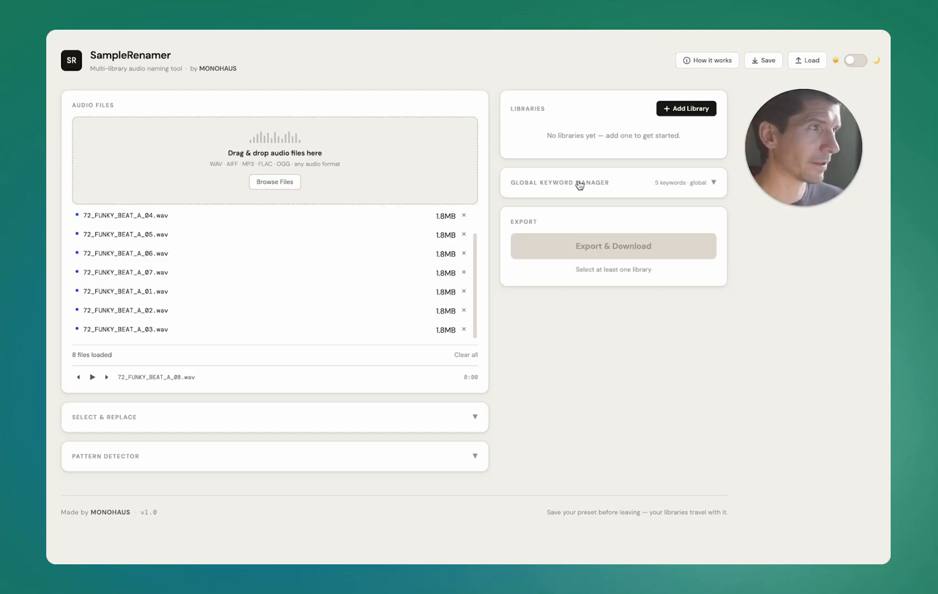
Start a new library named Splice with an underscore separator and BPM stripping from {original} enabled
left_click(677, 113)
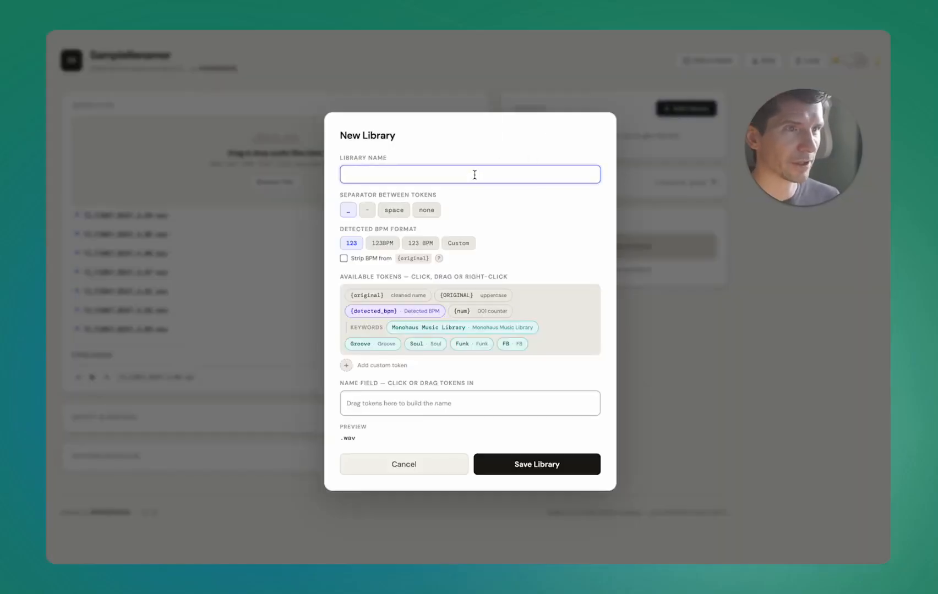
type("Splice")
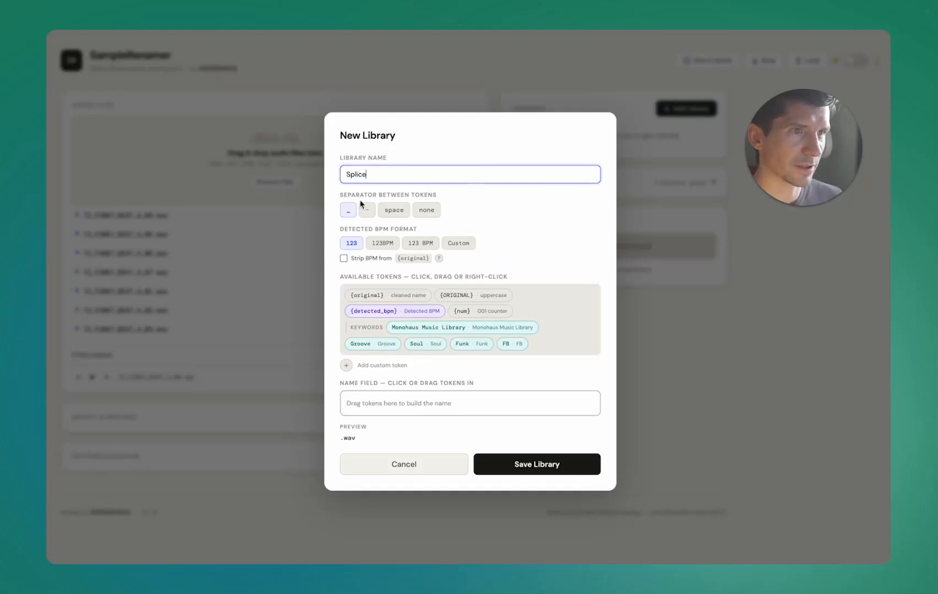
left_click(365, 213)
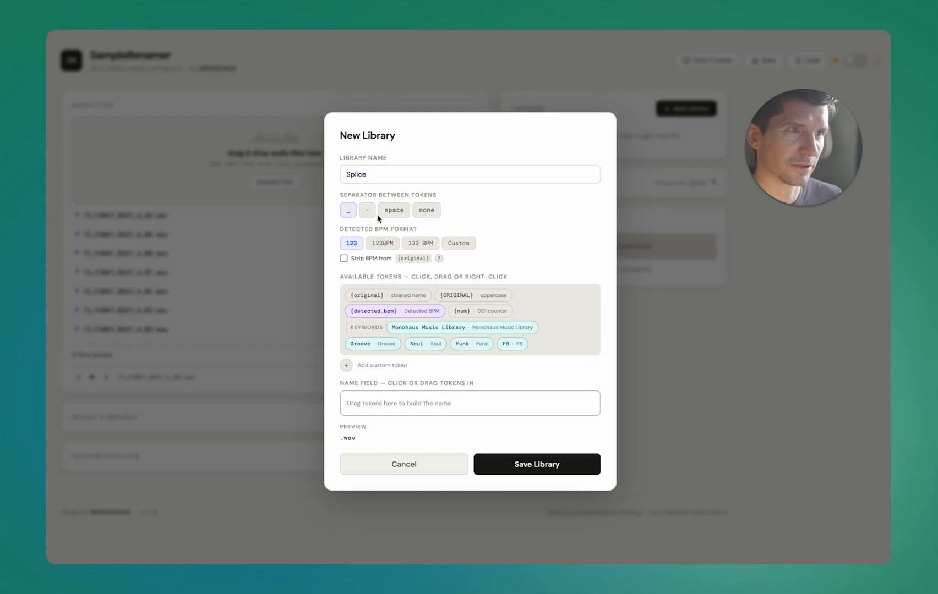
left_click(424, 213)
left_click(349, 215)
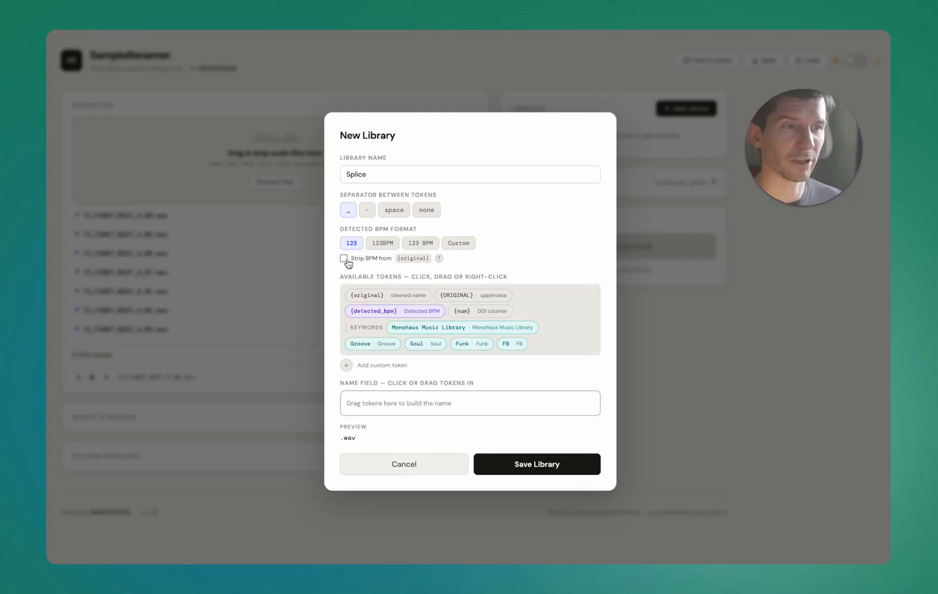
left_click(344, 260)
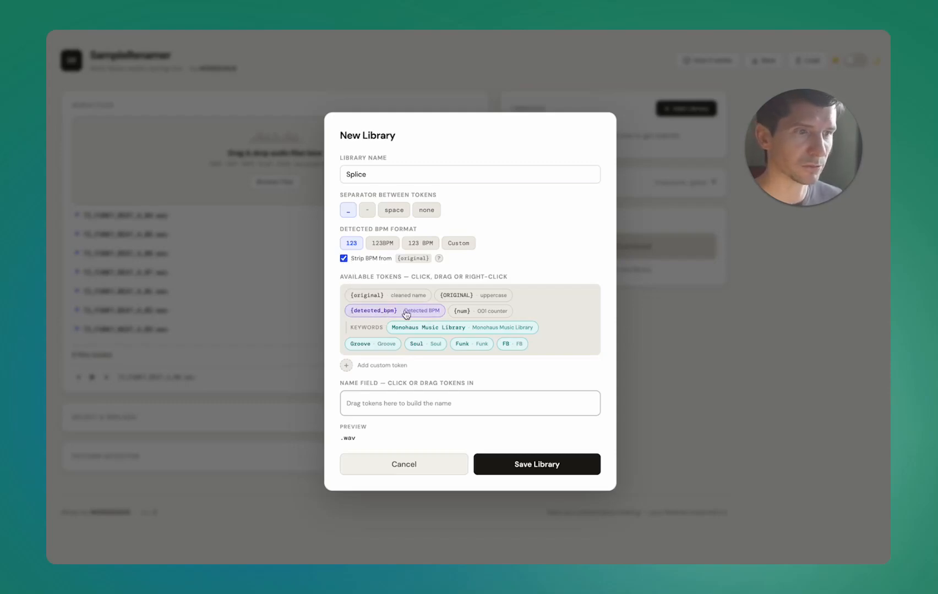
Put the {detected_bpm} token in the library's name field and set its detected BPM format to "123 BPM"
left_click_drag(399, 313, 431, 408)
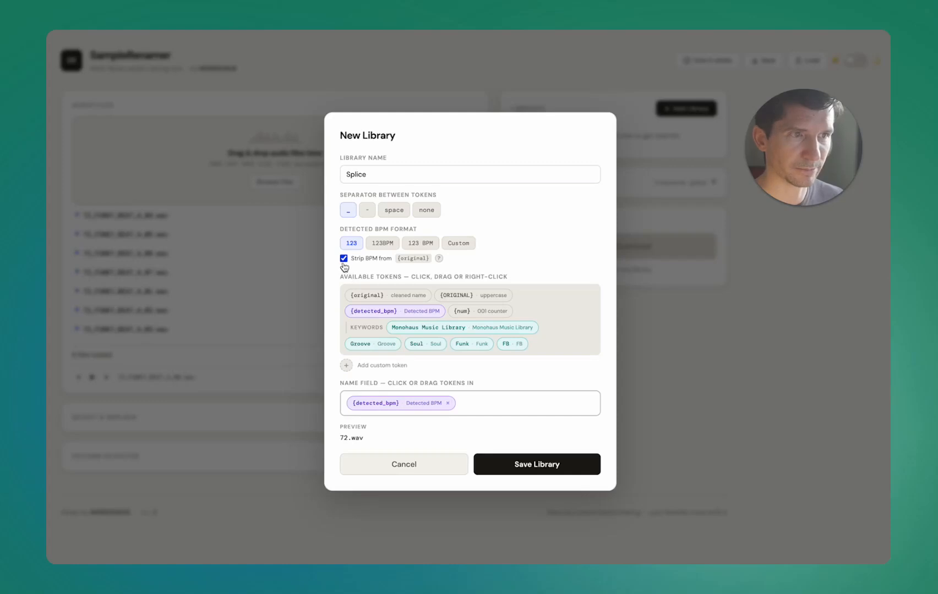
left_click(381, 244)
left_click(414, 244)
left_click(380, 246)
left_click(351, 245)
left_click(385, 246)
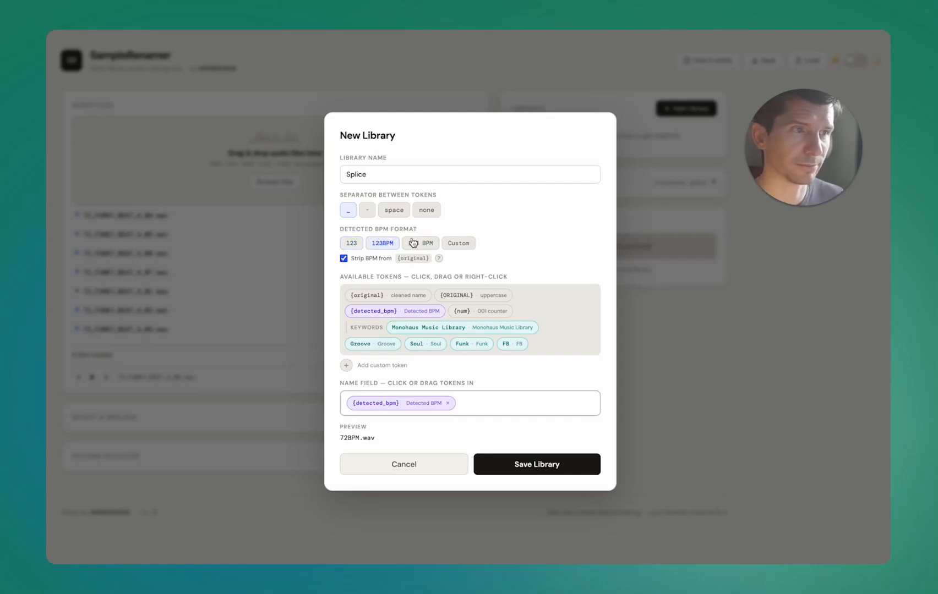
left_click(417, 243)
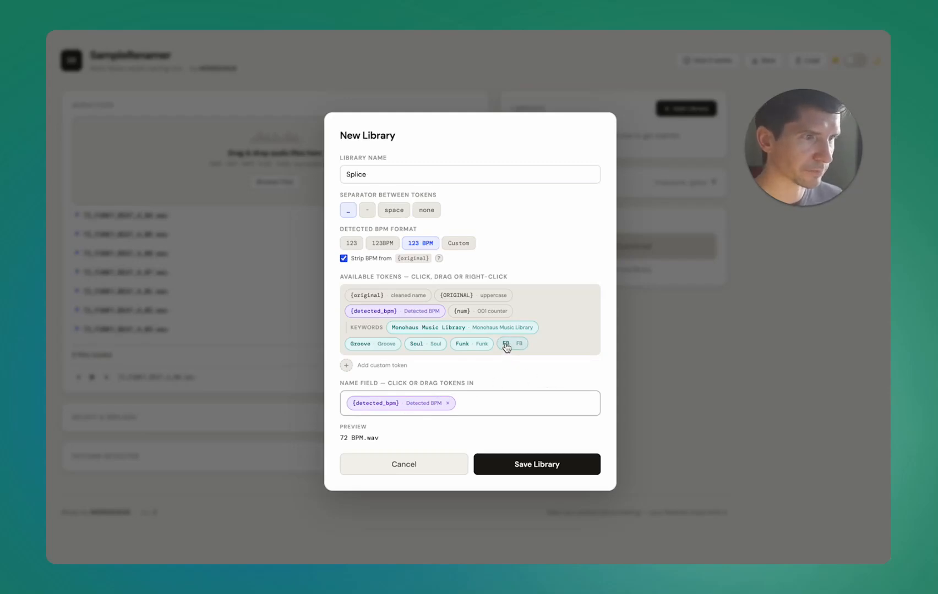
Add the FB and {original} tokens so the name field reads FB, {original}, {detected_bpm}
left_click_drag(507, 346, 365, 414)
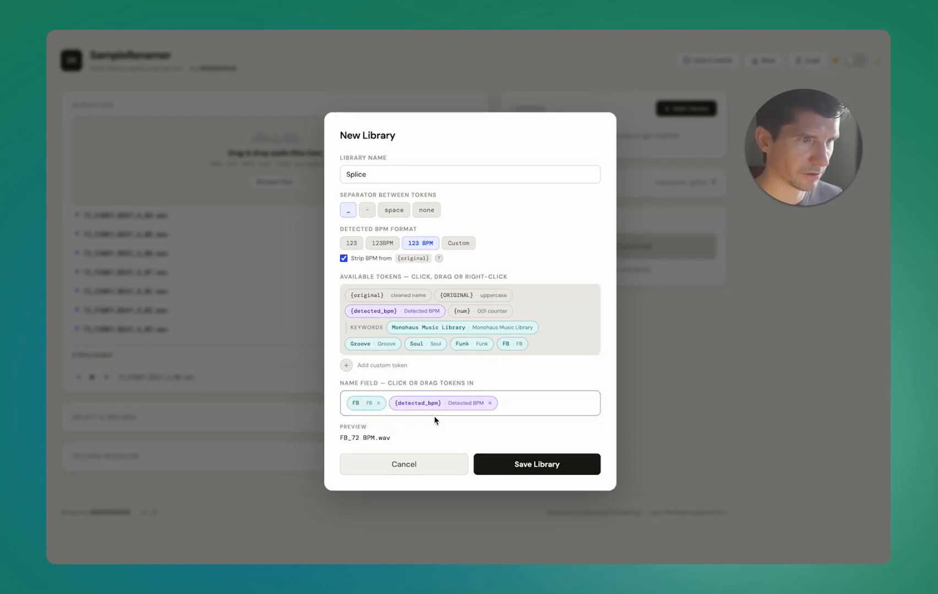
left_click(393, 298)
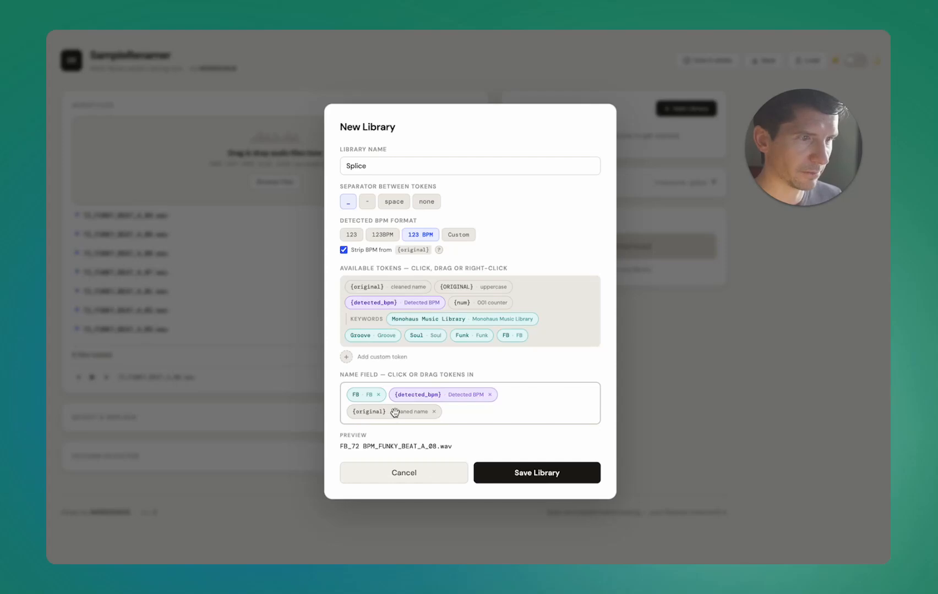
left_click_drag(393, 414, 399, 411)
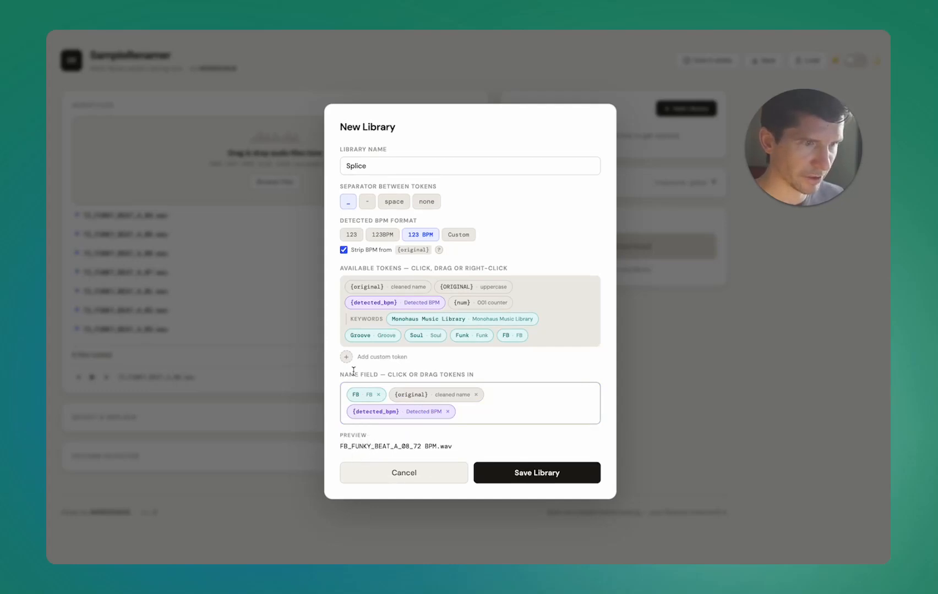
Toggle BPM stripping from {original} off and back on to compare the filename preview
left_click(344, 251)
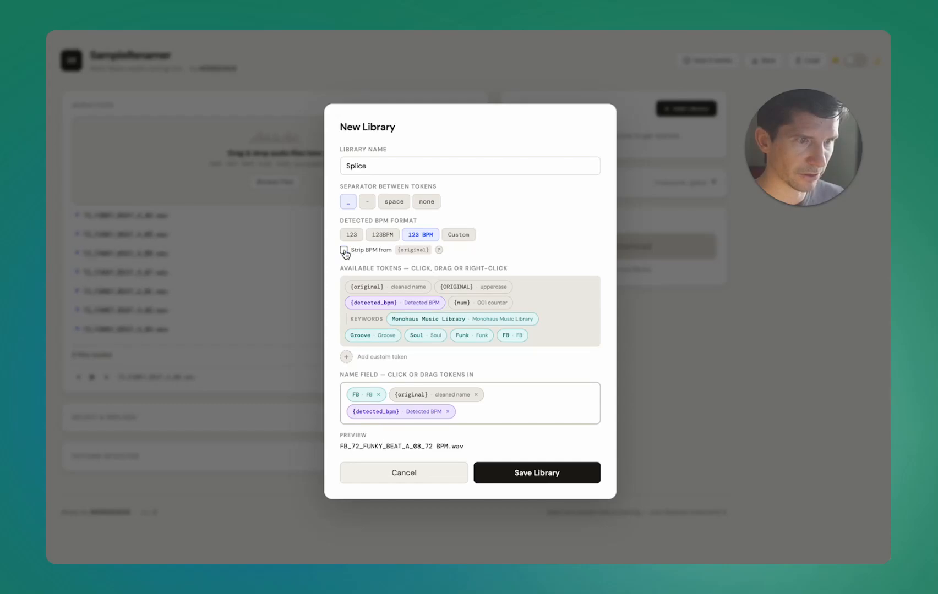
left_click(344, 251)
left_click(344, 252)
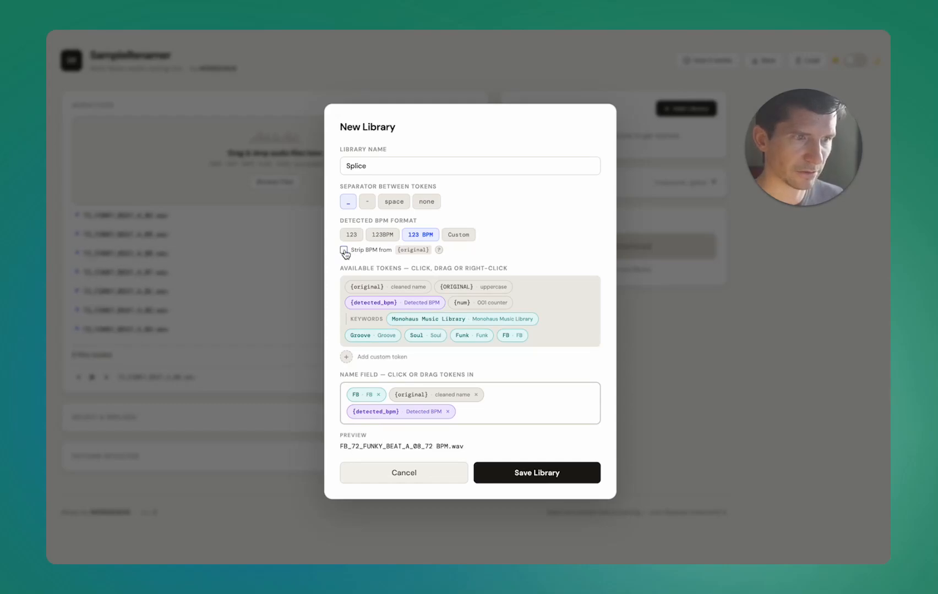
left_click(344, 251)
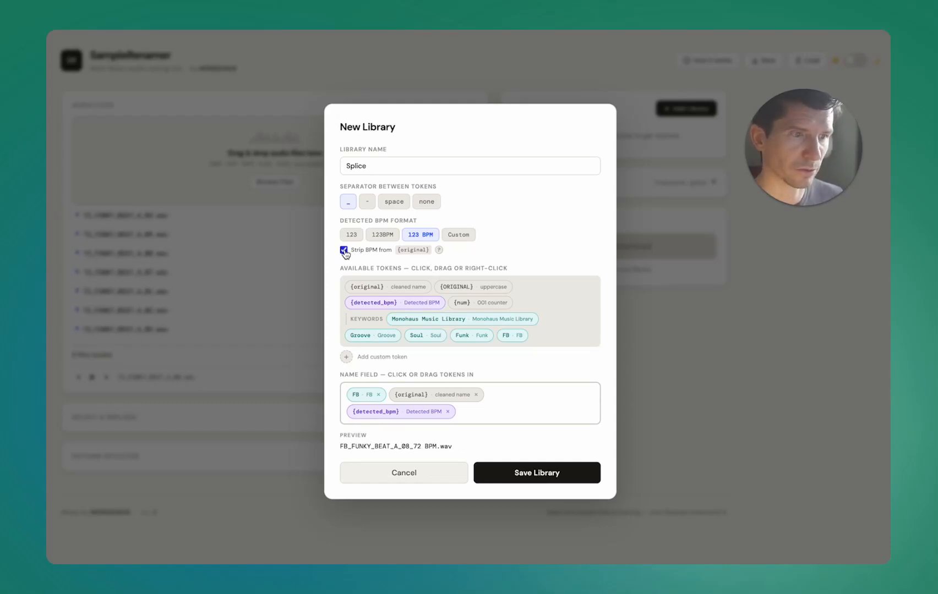
left_click(344, 250)
left_click(343, 252)
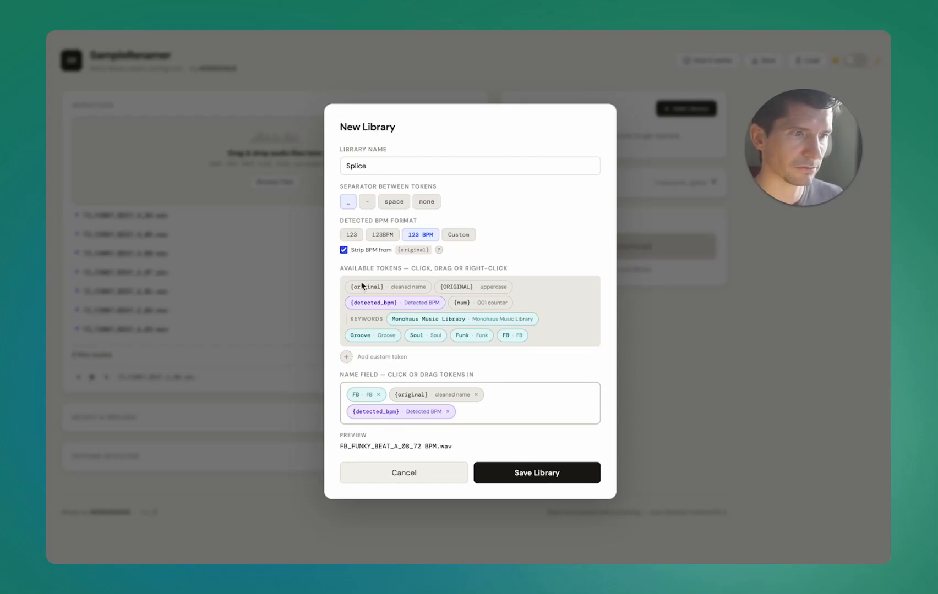
left_click_drag(386, 413, 479, 412)
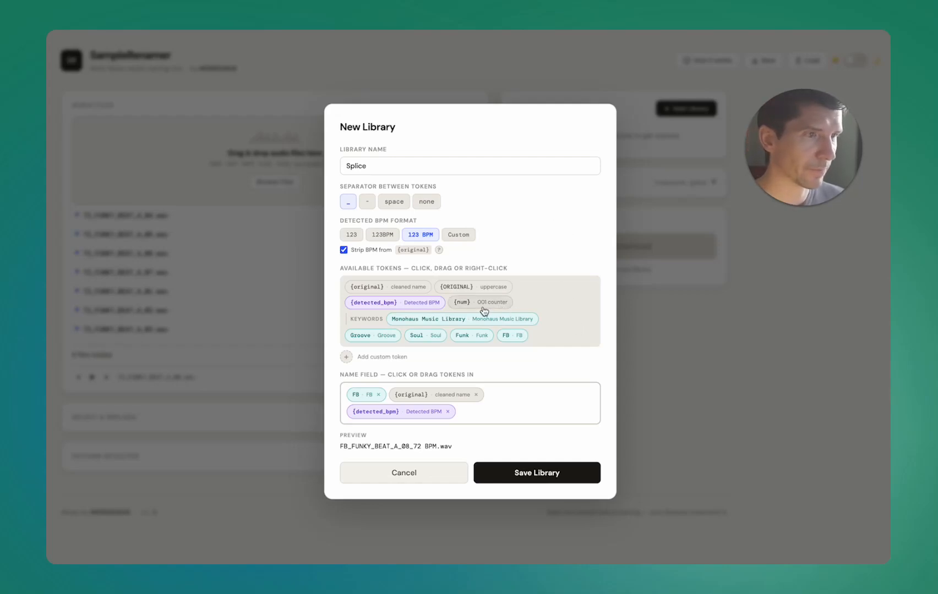
Append a new custom Splice token to the end of the name field, then save the library and enable it
left_click(346, 359)
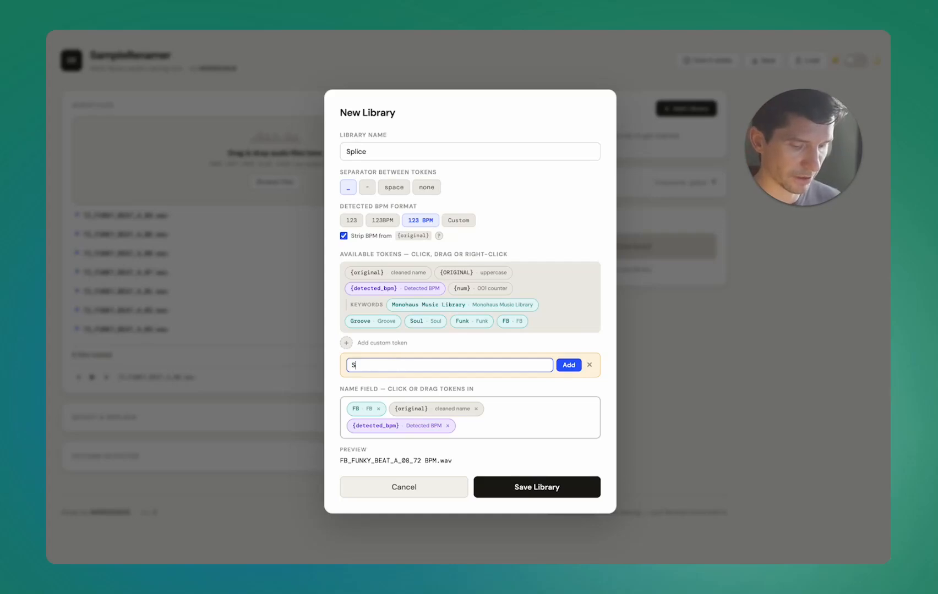
type("ce")
key("Return")
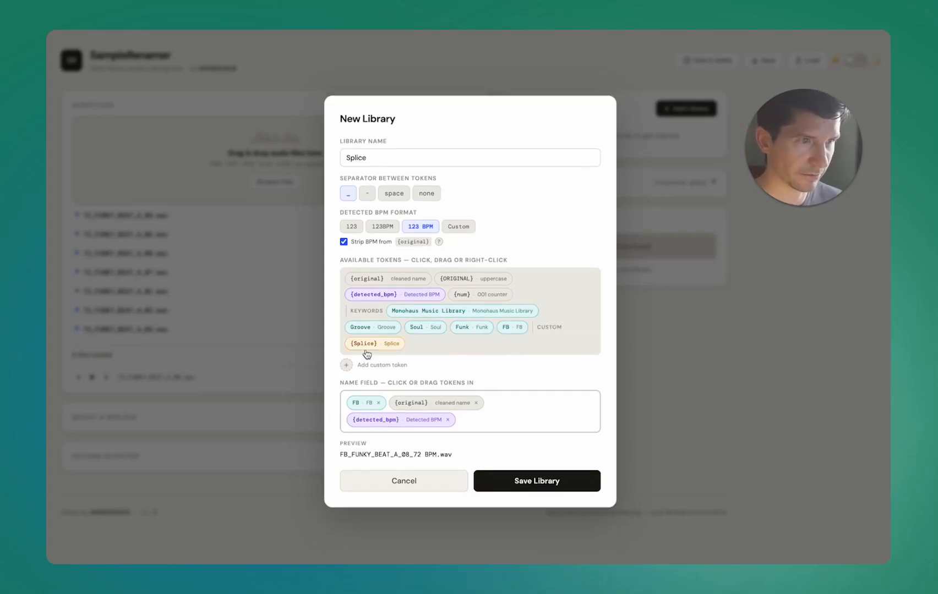
left_click(395, 344)
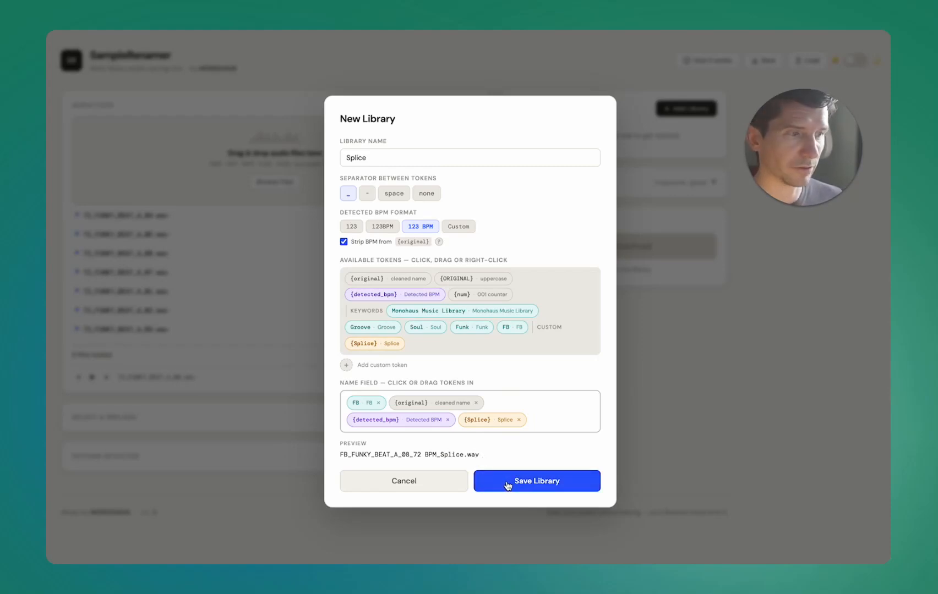
left_click(537, 487)
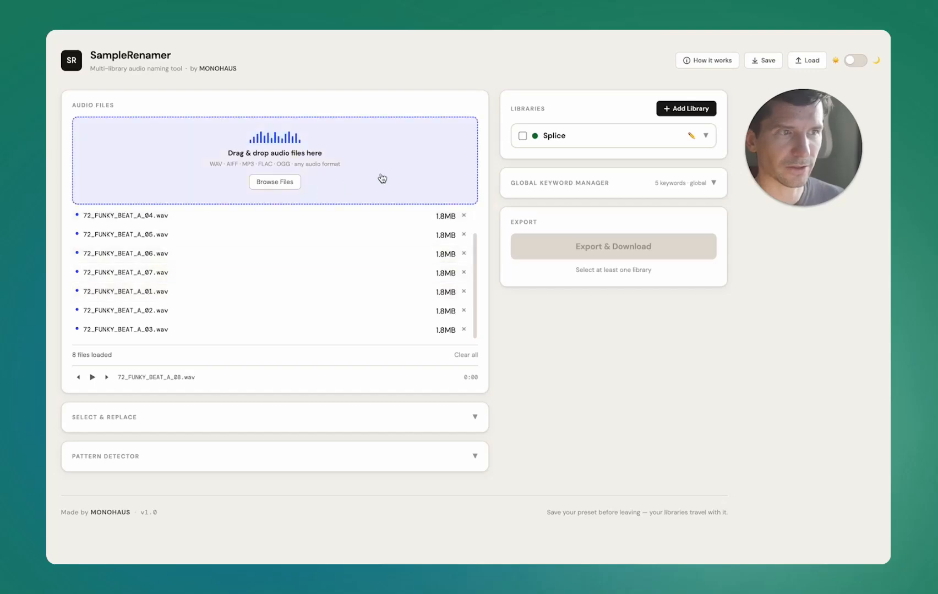
left_click(523, 137)
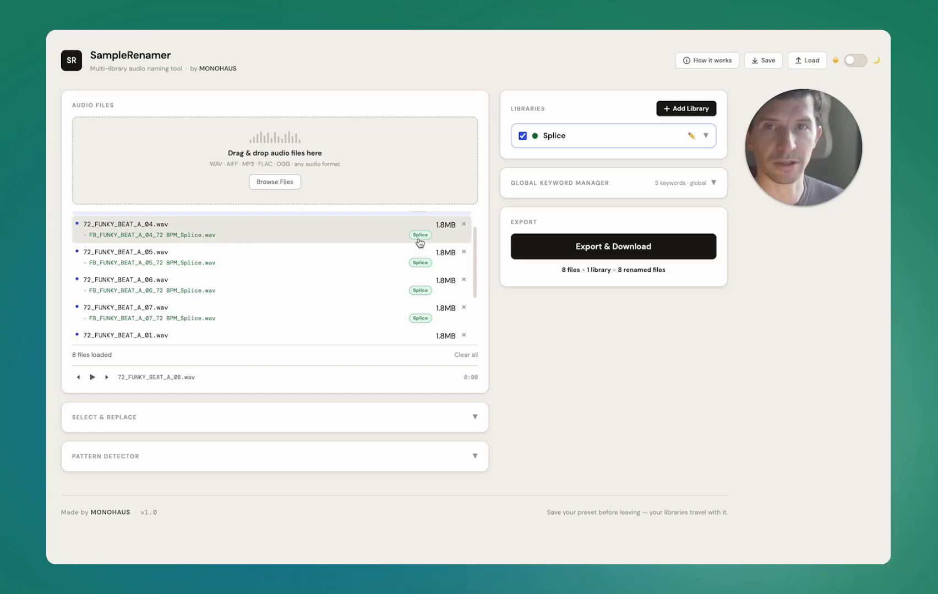
Start a second library named TrackLib with its detected BPM format set to "123 BPM"
left_click(670, 109)
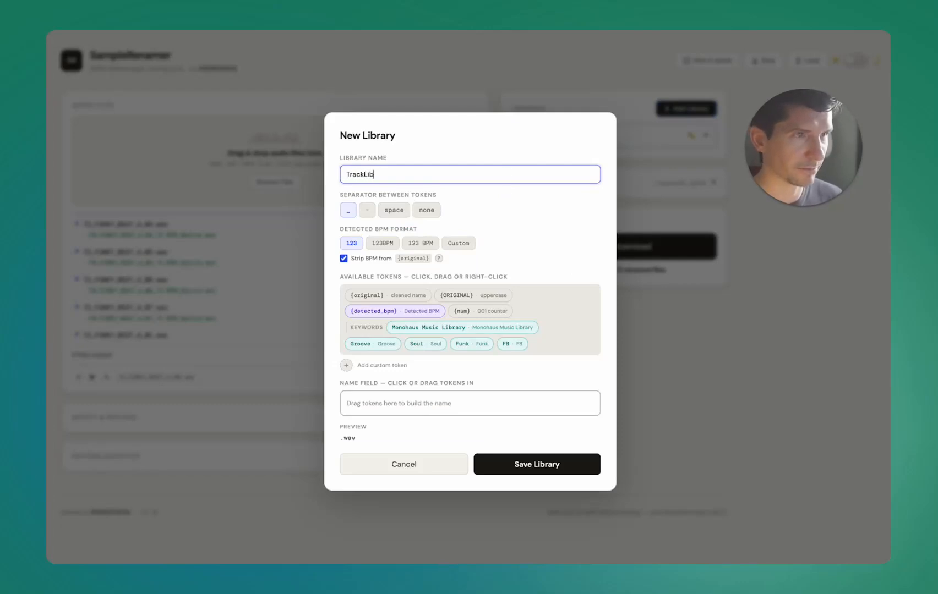
type("TrackLib")
left_click(424, 247)
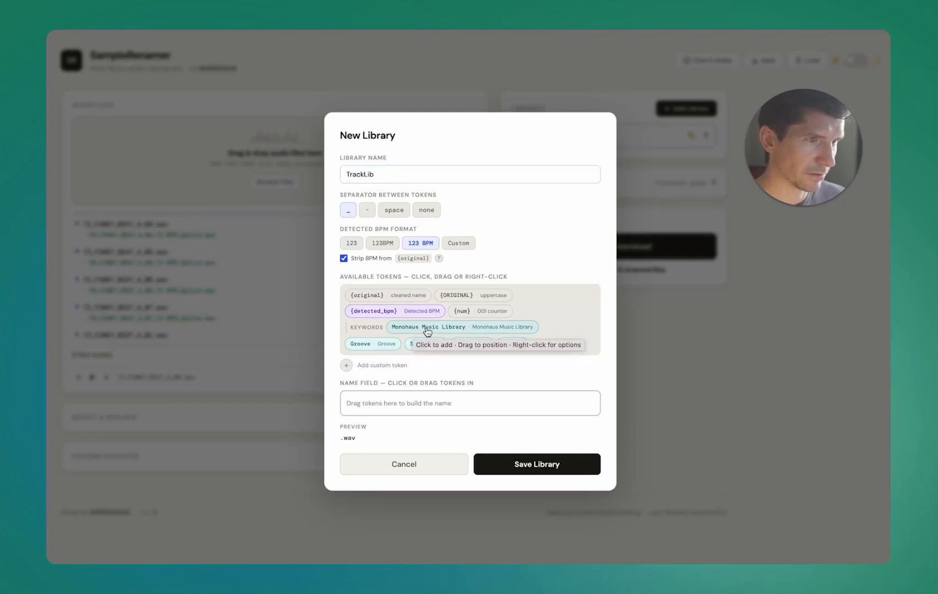
Build TrackLib's name field from the tokens {detected_bpm}, Monohaus Music Library, {original} and Soul, in that order
left_click(427, 331)
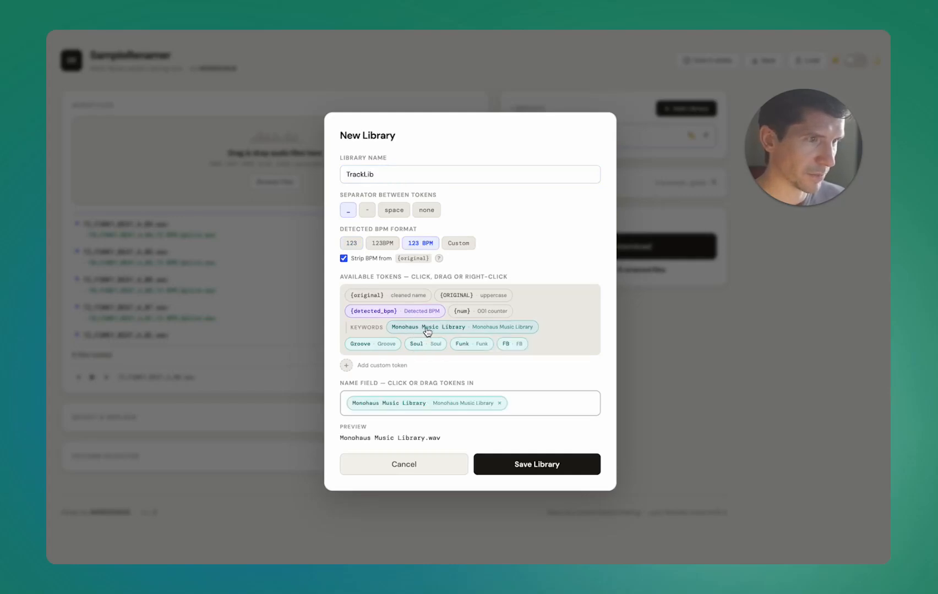
left_click(392, 311)
left_click_drag(379, 411, 363, 400)
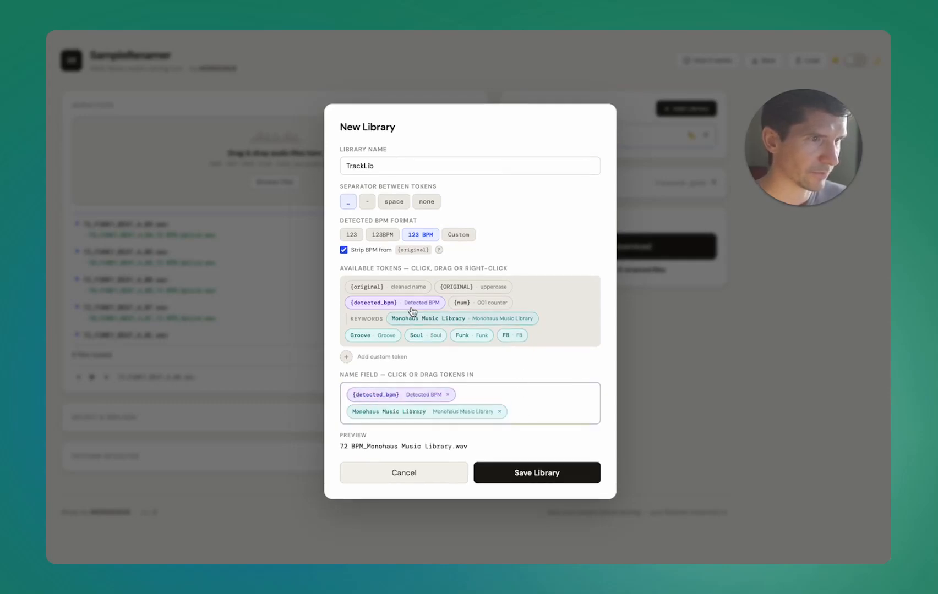
left_click_drag(399, 288, 551, 408)
left_click_drag(417, 327, 494, 420)
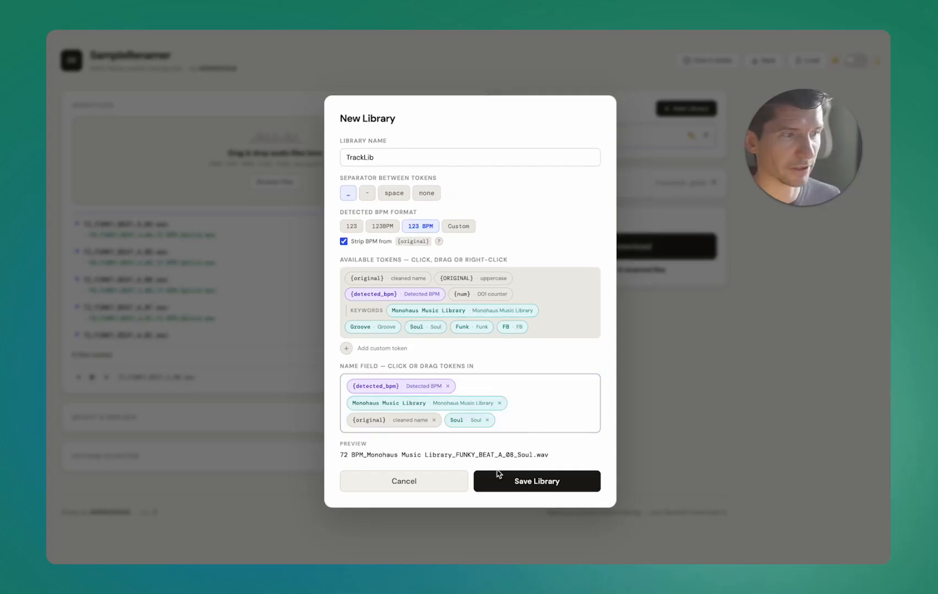
Save the TrackLib library, enable it alongside Splice and review the filename previews for the loaded files
left_click(512, 483)
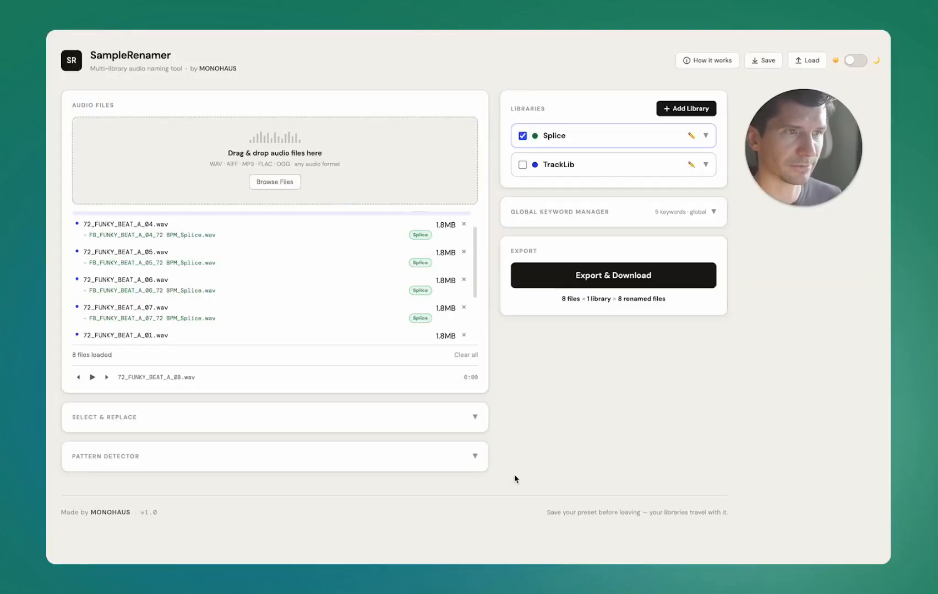
left_click(522, 166)
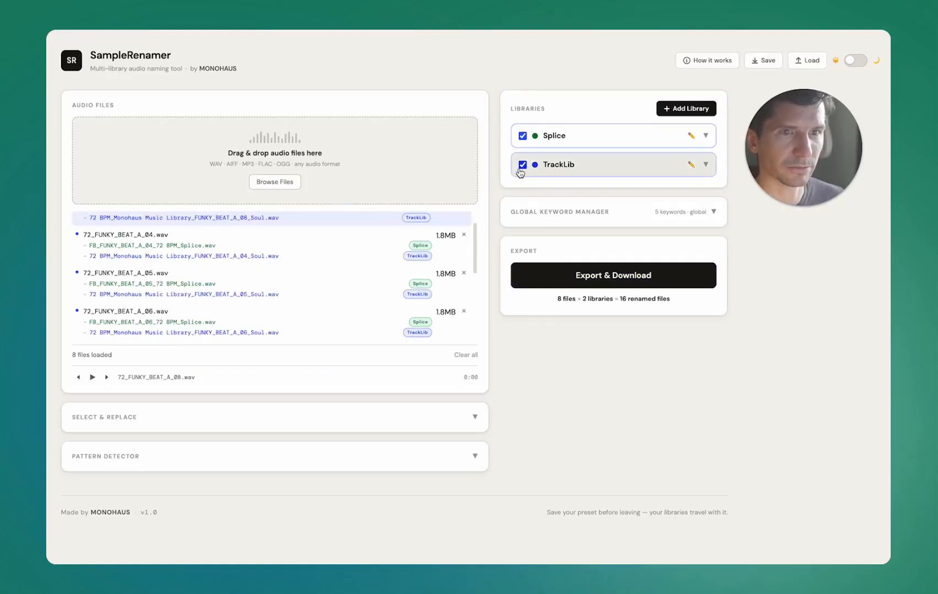
scroll(220, 292, "up", 1)
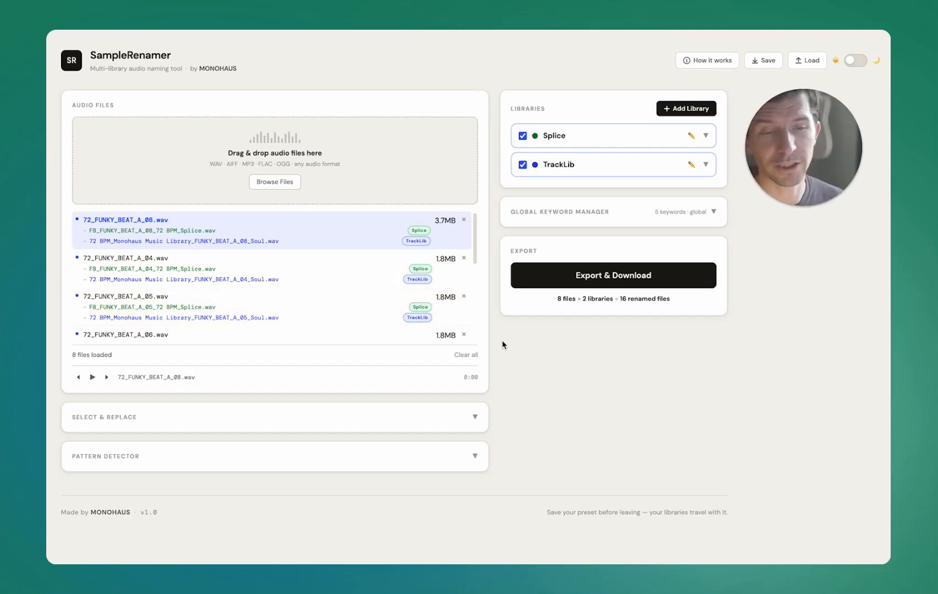
scroll(327, 245, "down", 5)
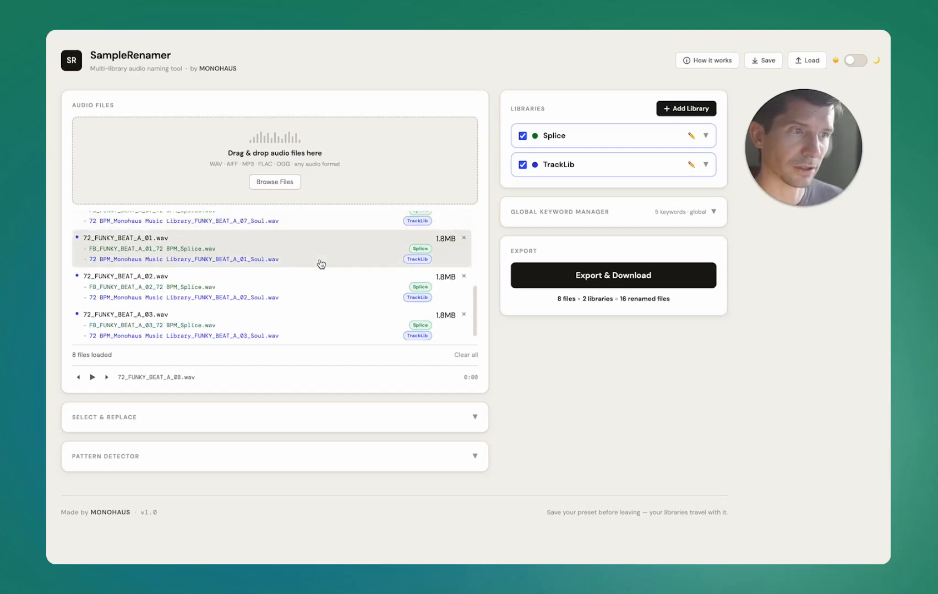
scroll(300, 298, "up", 5)
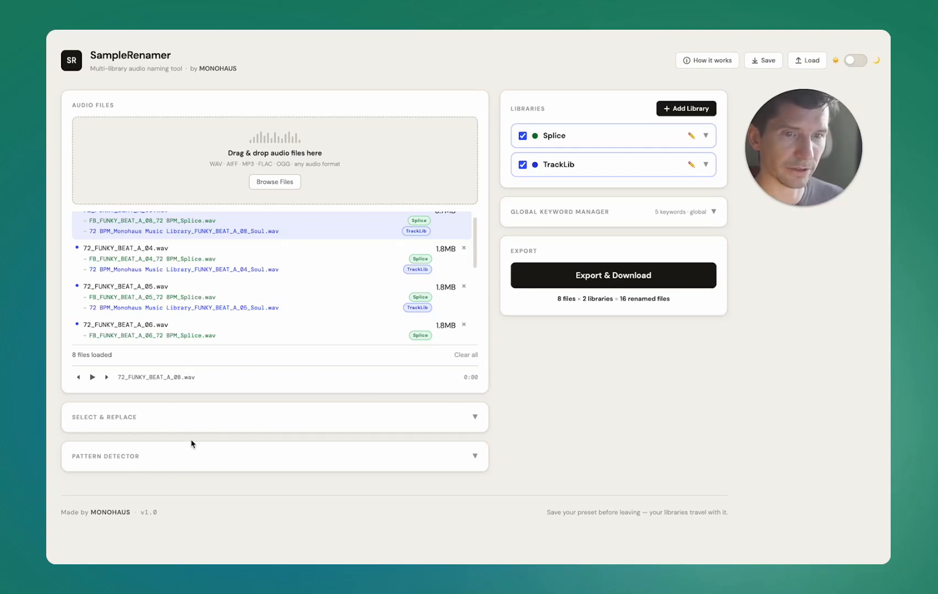
Select the text BEAT in the 72_FUNKY_BEAT_A_08.wav filename as the find text for a replacement rule
left_click(157, 417)
scroll(156, 407, "down", 2)
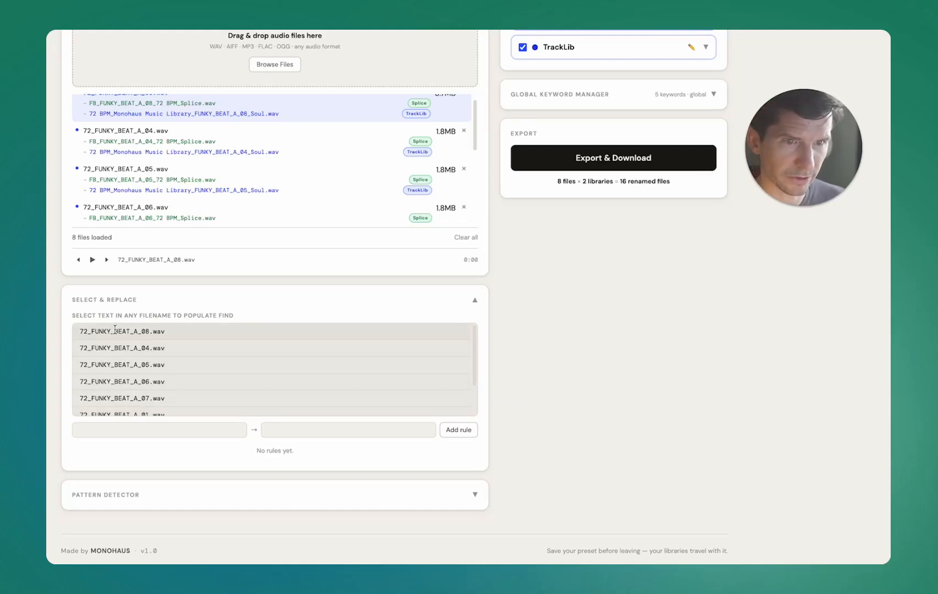
left_click_drag(120, 330, 132, 330)
scroll(182, 391, "down", 3)
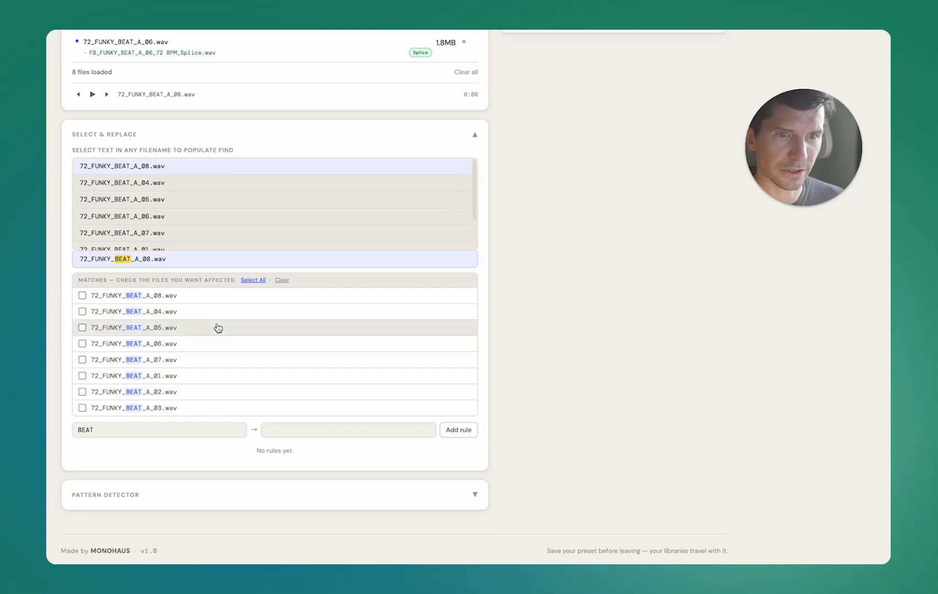
scroll(203, 366, "up", 1)
scroll(203, 367, "down", 1)
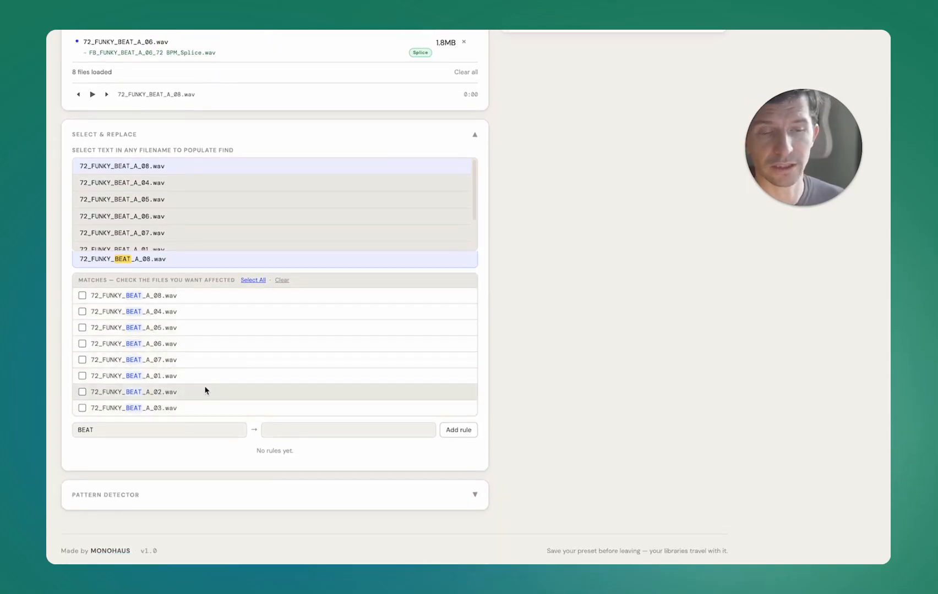
Mark only the matching files ending in 08, 05 and 01 for the replacement
left_click(82, 295)
left_click(82, 327)
left_click(82, 376)
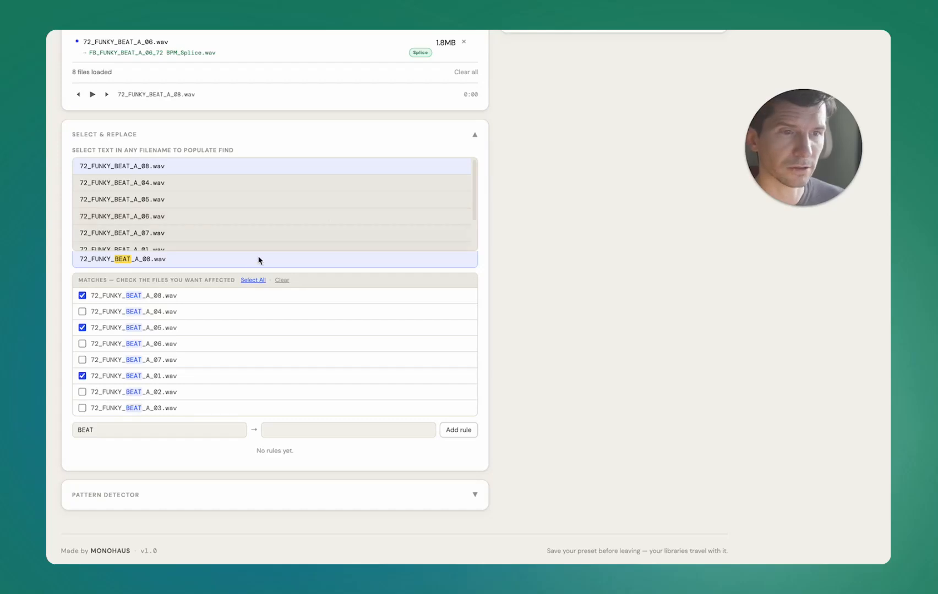
Include all matching files and add a rule that replaces BEAT with BREAK
left_click(250, 280)
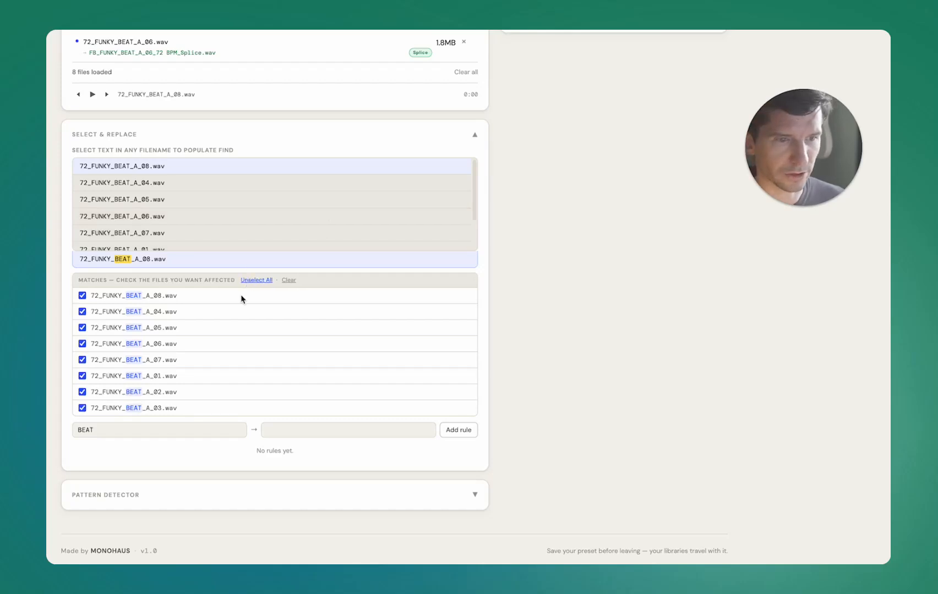
left_click(315, 428)
type("BREAK")
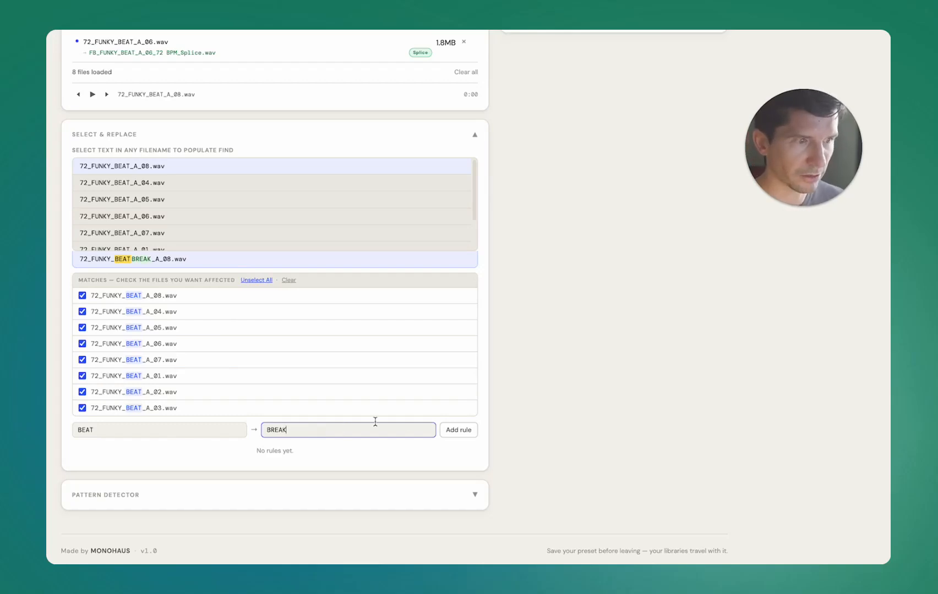
left_click(459, 431)
scroll(223, 299, "up", 1)
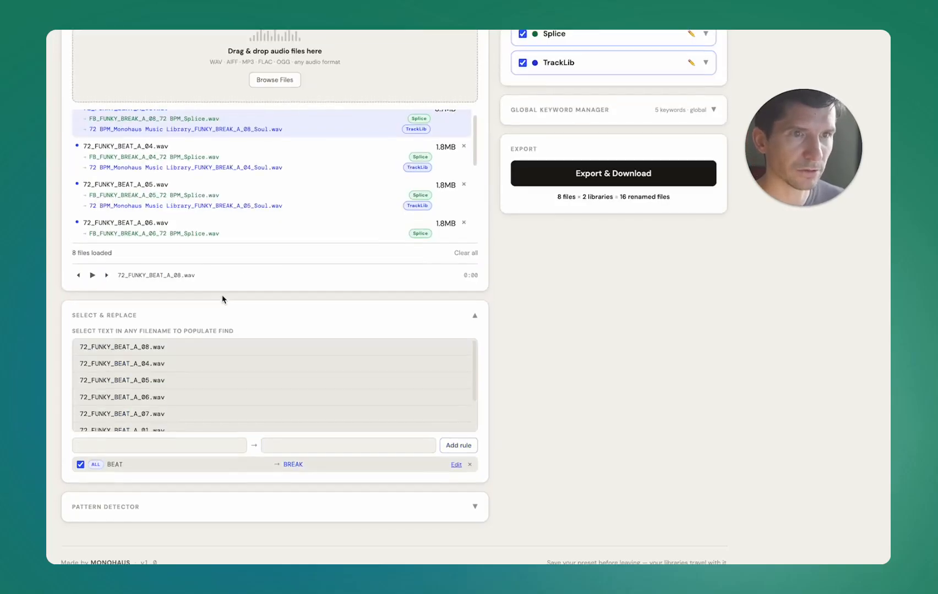
scroll(220, 143, "up", 5)
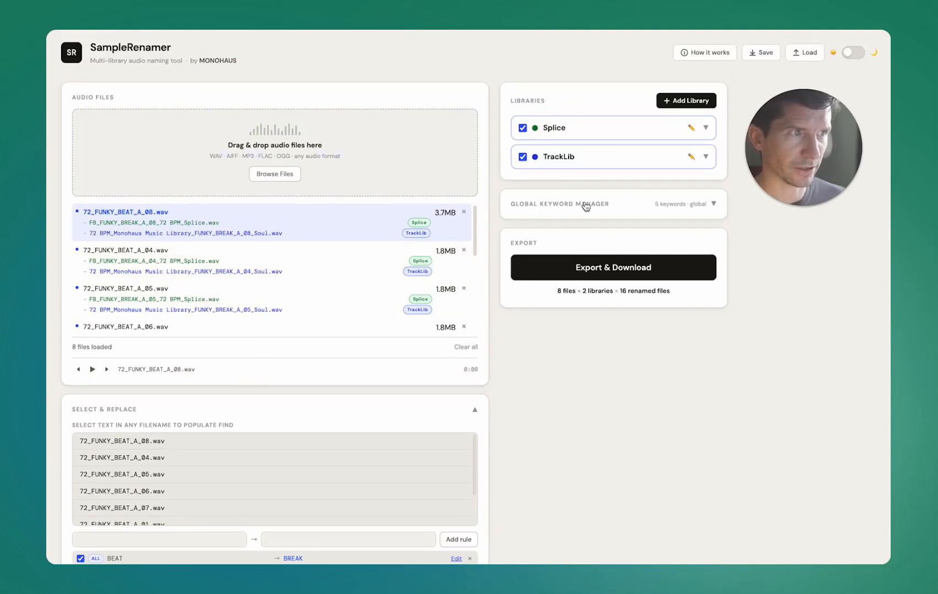
Expand the global keywords and turn on the separator option for the Monohaus Music Library keyword
left_click(561, 210)
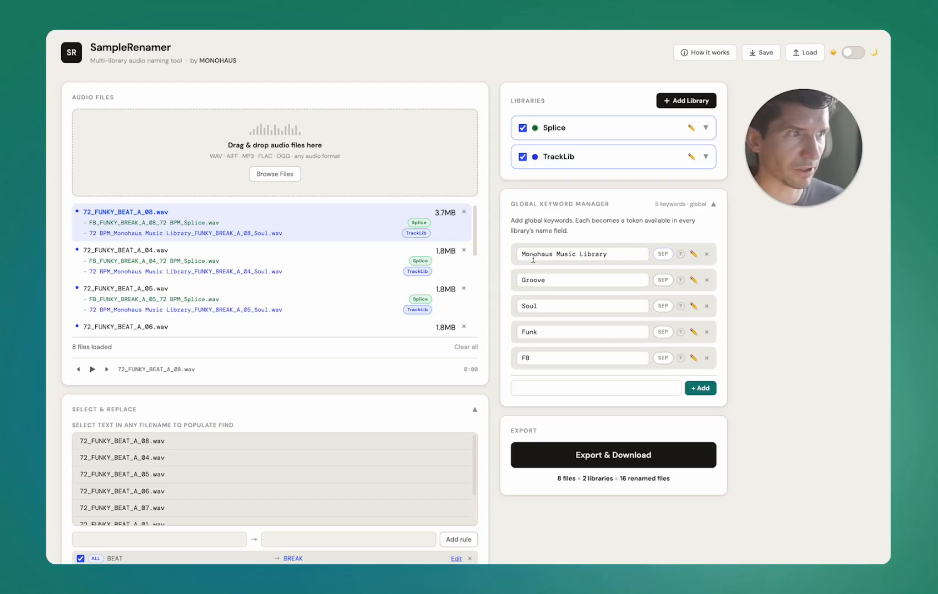
left_click(662, 255)
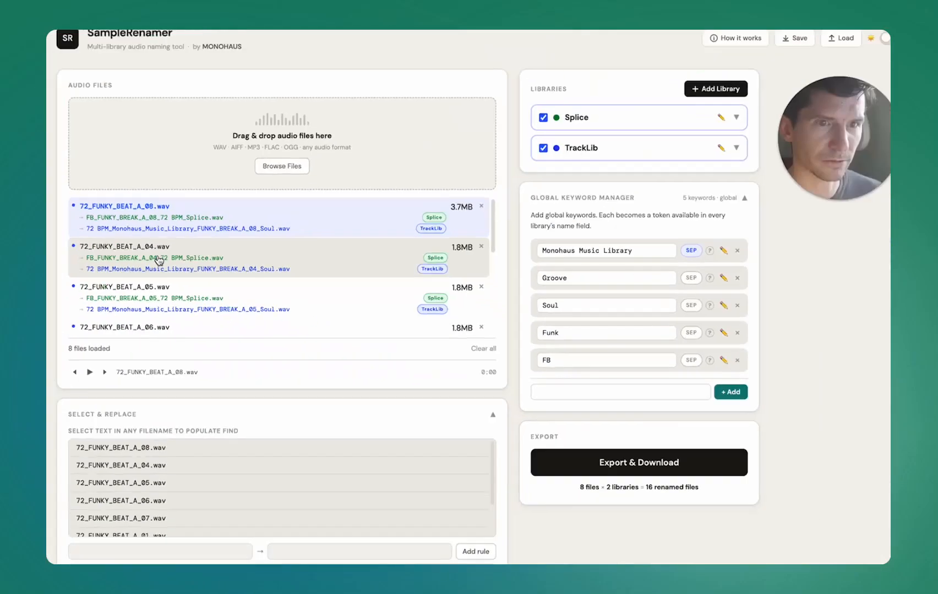
Try a hyphen as TrackLib's separator, then restore the underscore and collapse the library's settings
left_click(599, 156)
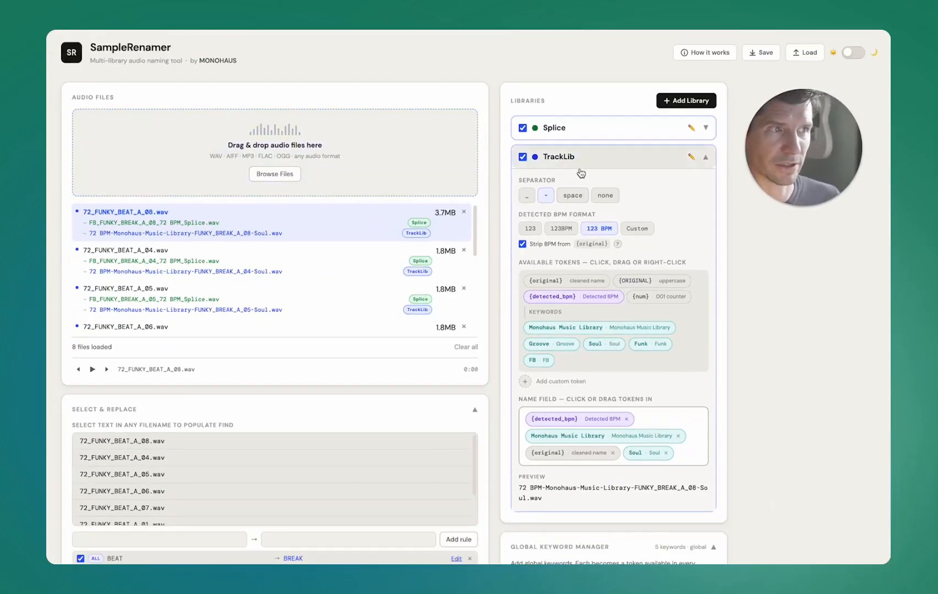
left_click(525, 199)
left_click(587, 165)
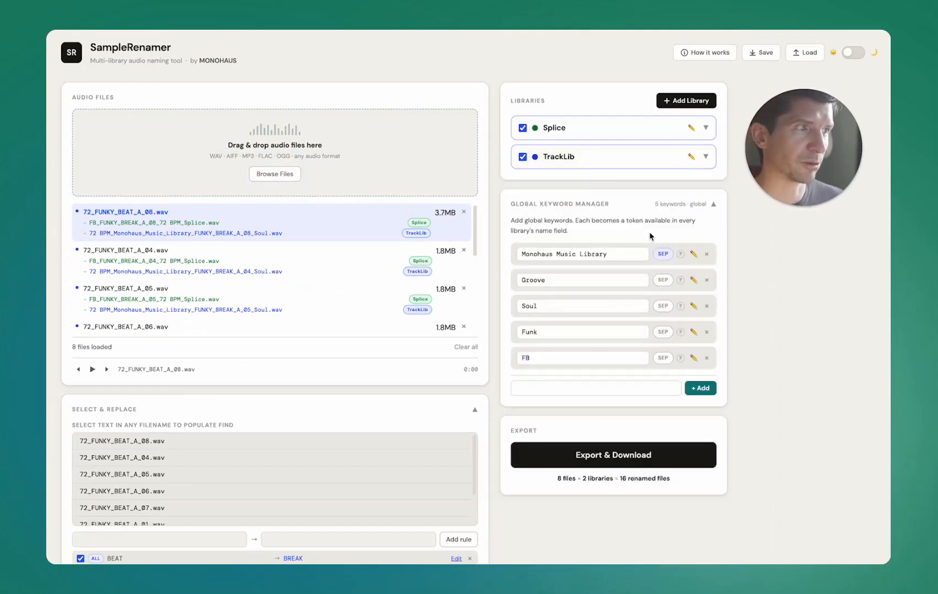
Turn off the separator option for the Monohaus Music Library keyword and collapse the global keyword manager
left_click(663, 257)
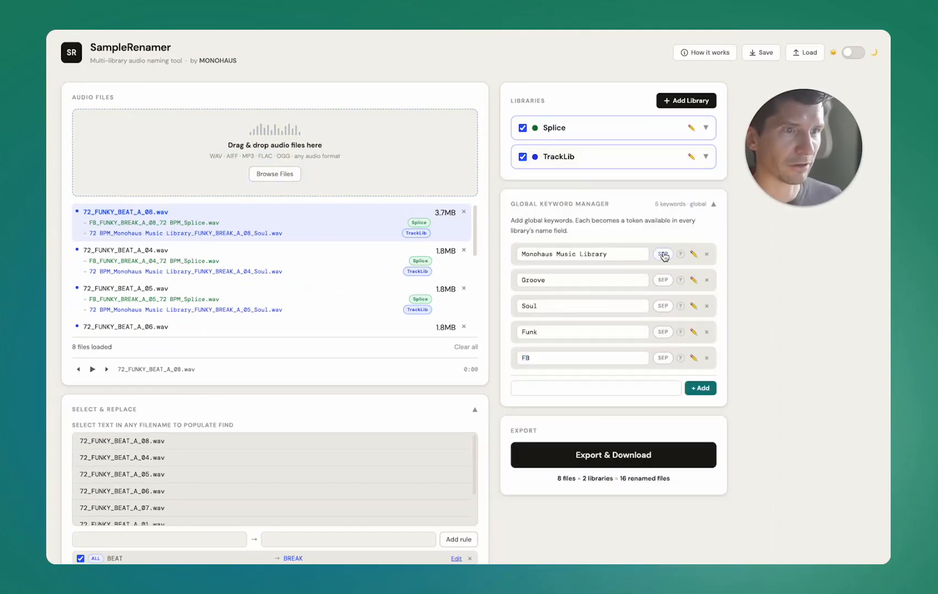
left_click(596, 387)
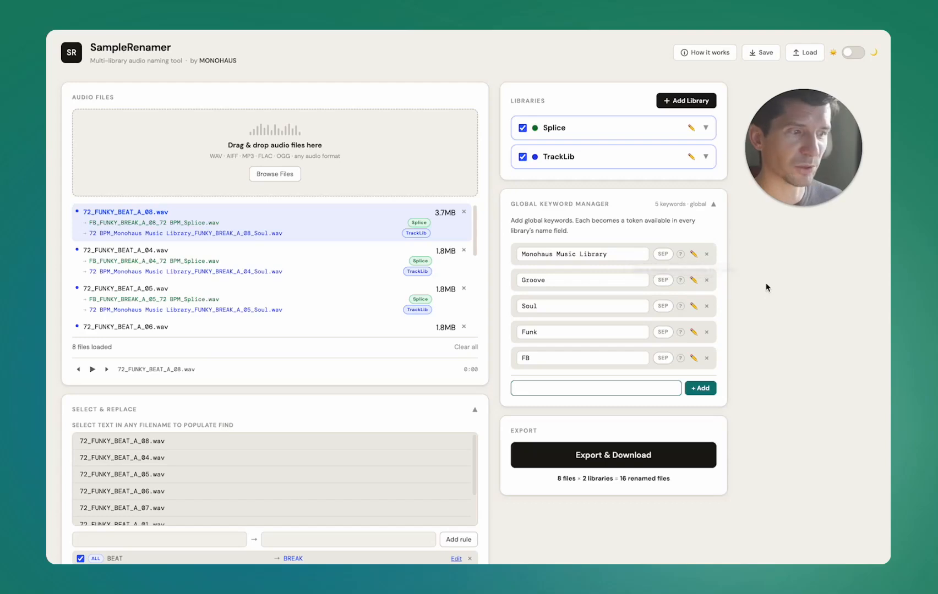
left_click(645, 202)
left_click(646, 207)
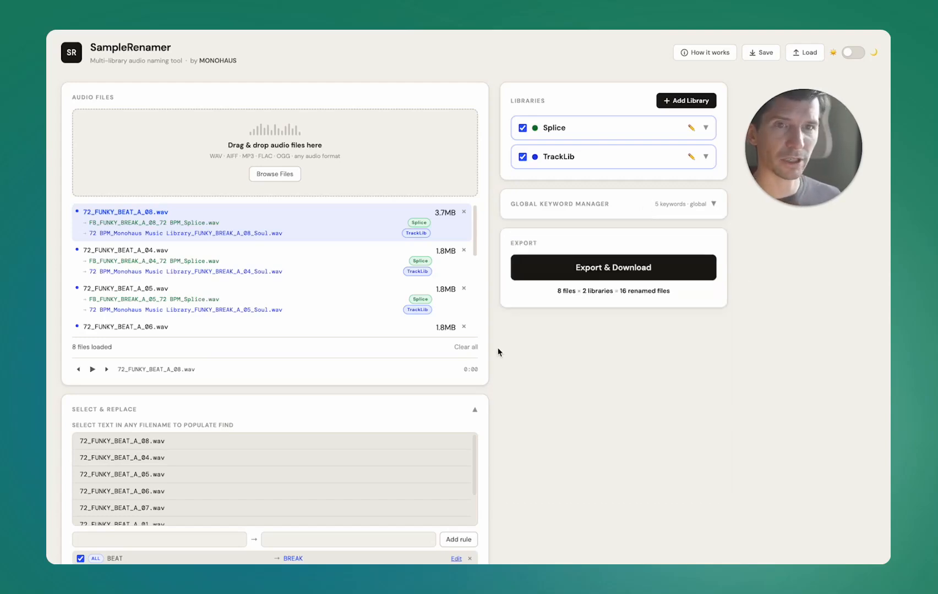
Export and download the renamed files for both libraries and review the output log
left_click(603, 268)
scroll(669, 389, "down", 2)
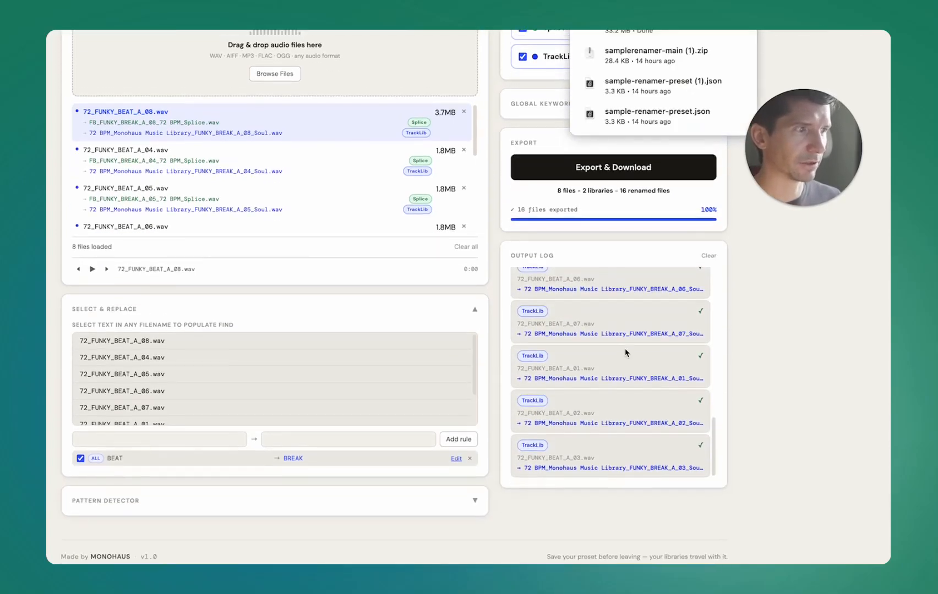
scroll(625, 352, "up", 10)
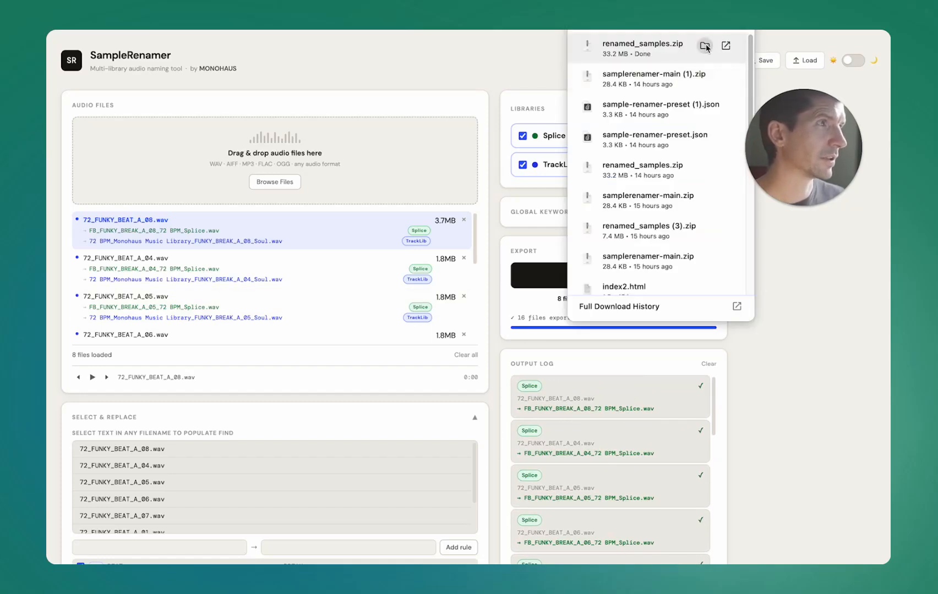
Show the downloaded renamed_samples.zip in Finder, extract it and open the resulting renamed_samples folder
left_click(705, 47)
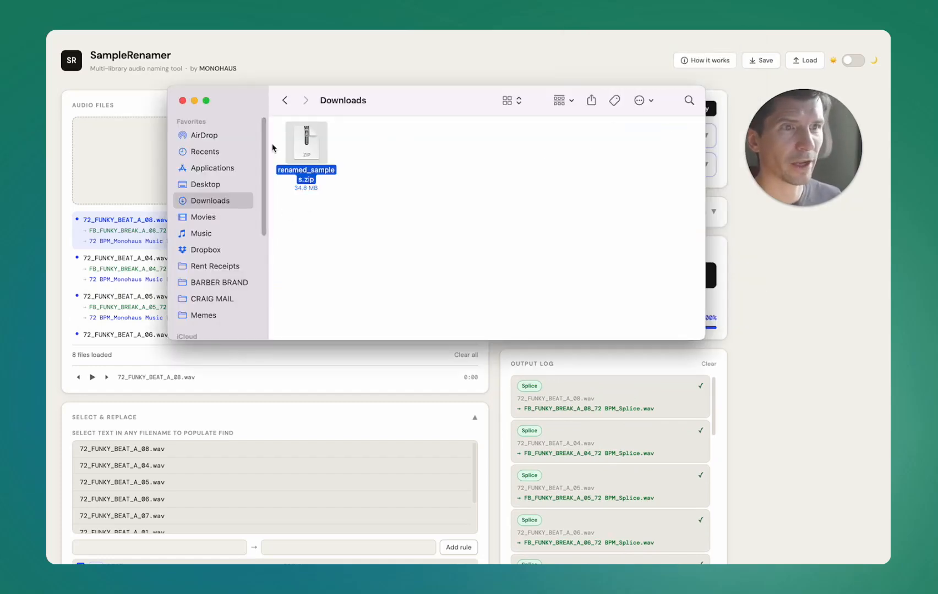
double_click(309, 146)
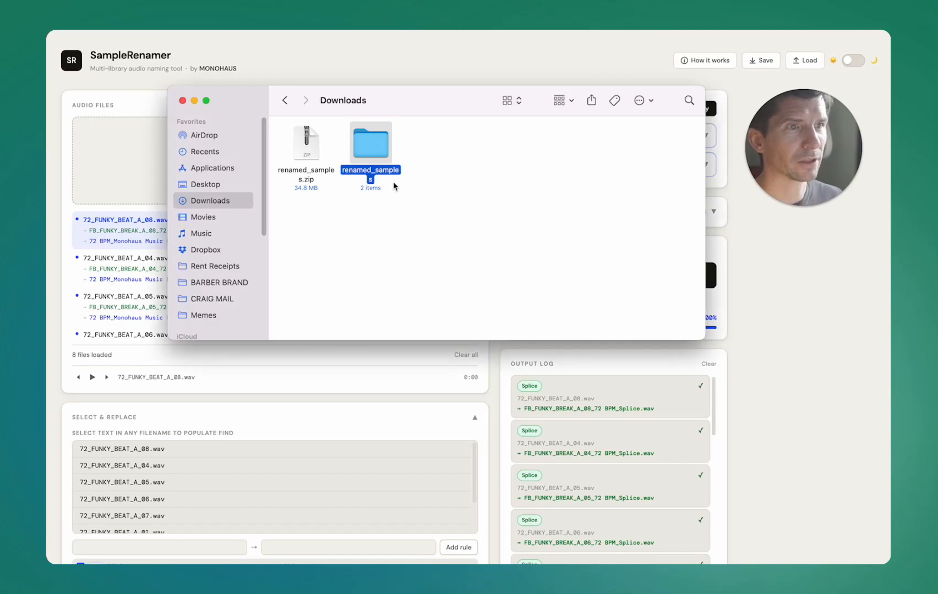
double_click(318, 149)
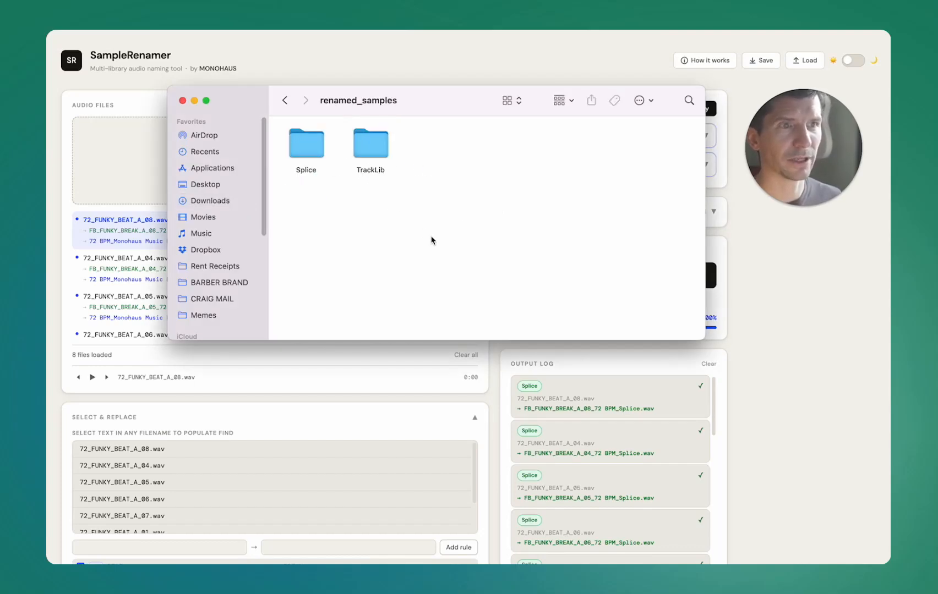
Check the contents of the extracted Splice and TrackLib folders in Finder, then switch back to SampleRenamer
double_click(309, 150)
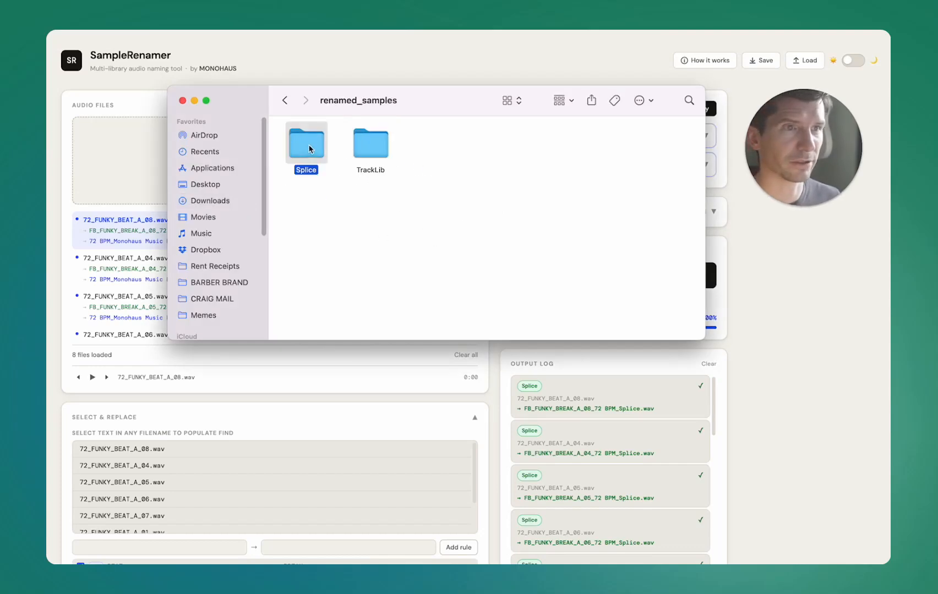
key("super+Up")
key("Right")
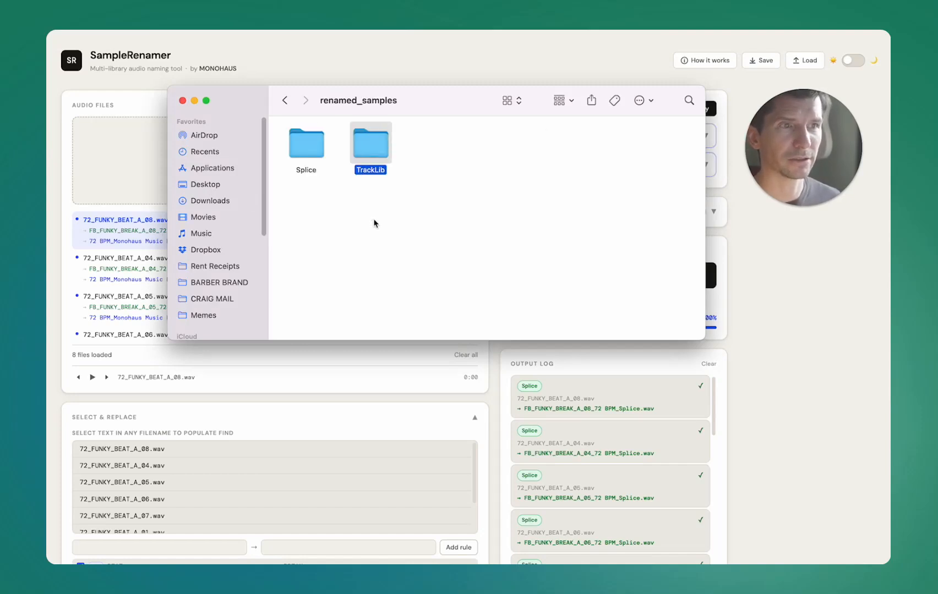
key("super+Down")
key("super+Up")
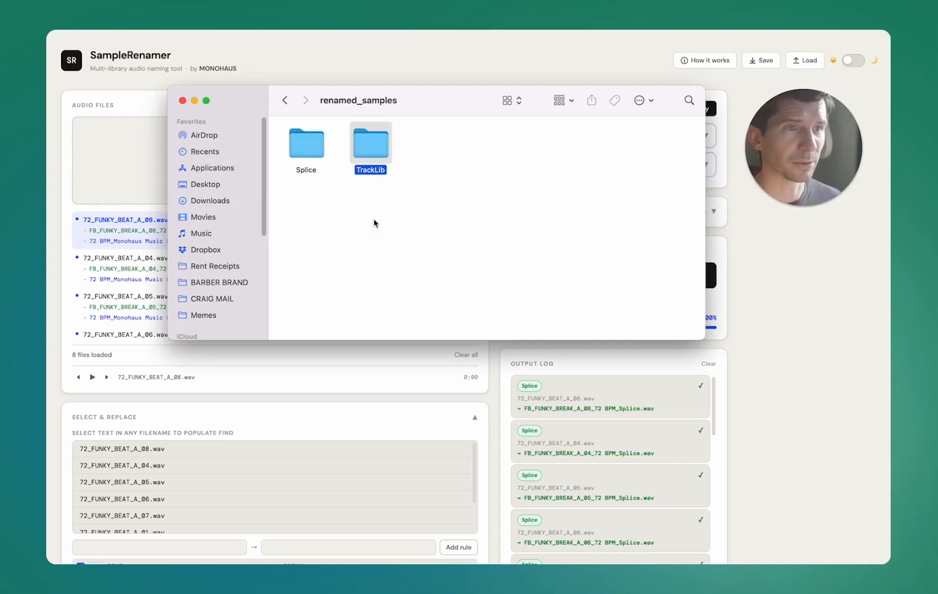
left_click(286, 105)
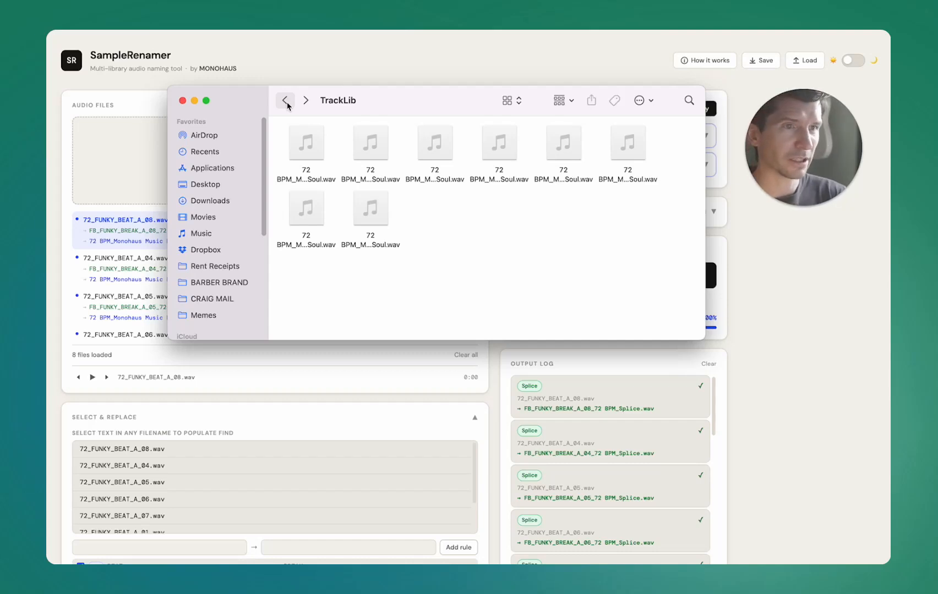
left_click(337, 56)
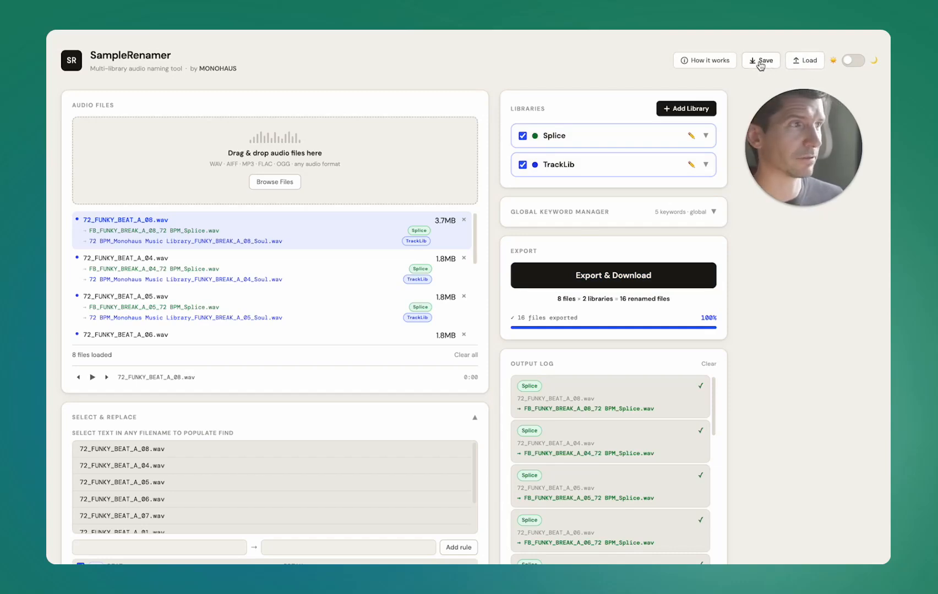
Save the library setup as a preset, show sample-renamer-preset.json in Finder's Downloads folder, and return to SampleRenamer
left_click(760, 62)
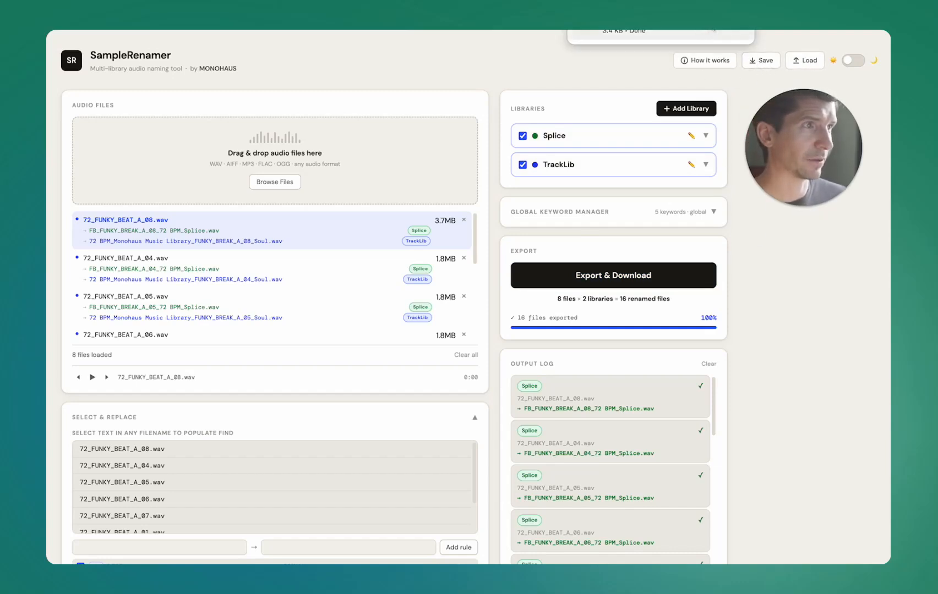
left_click(714, 29)
left_click_drag(456, 166, 415, 183)
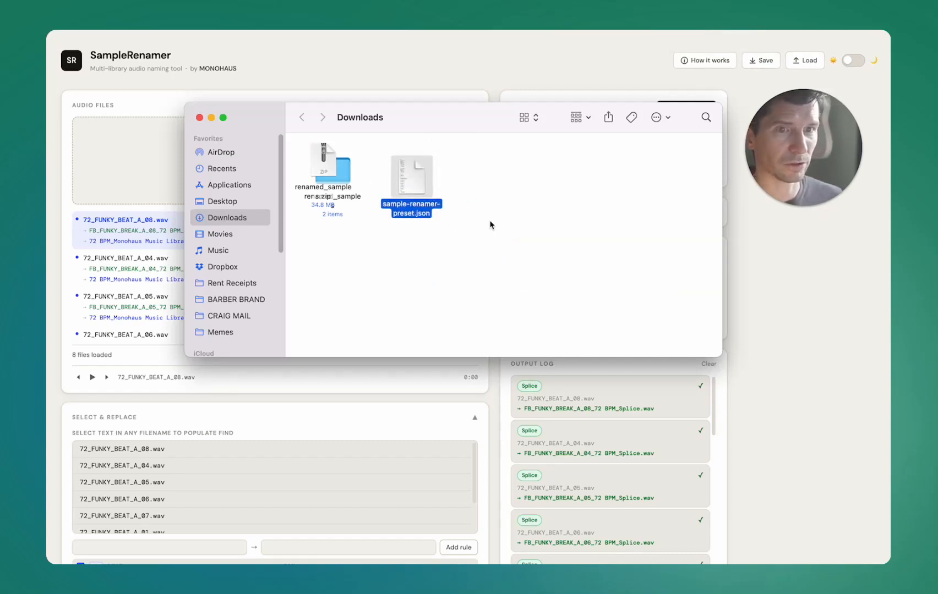
left_click(525, 73)
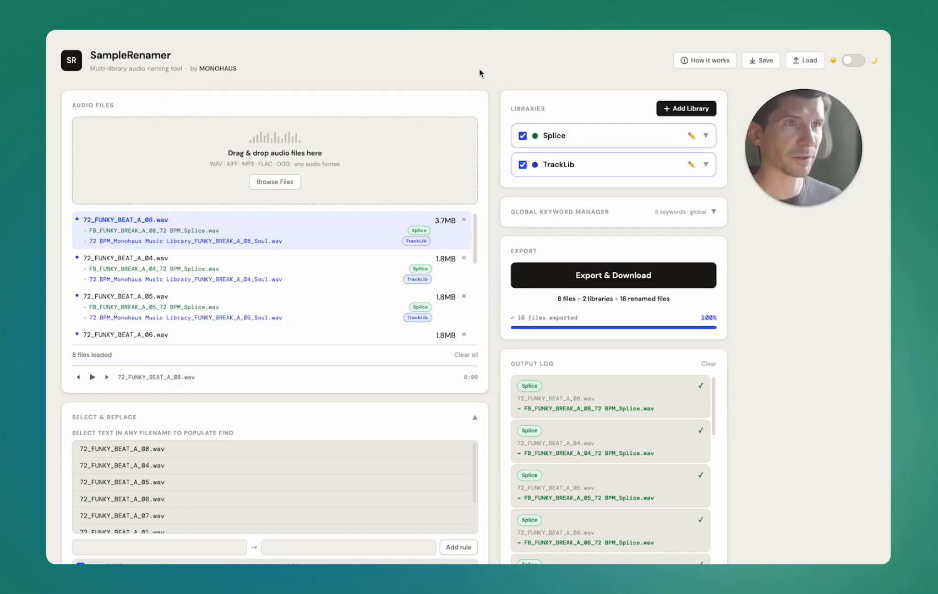
Reload the page to clear the session and load sample-renamer-preset.json from the Downloads folder
key("super+r")
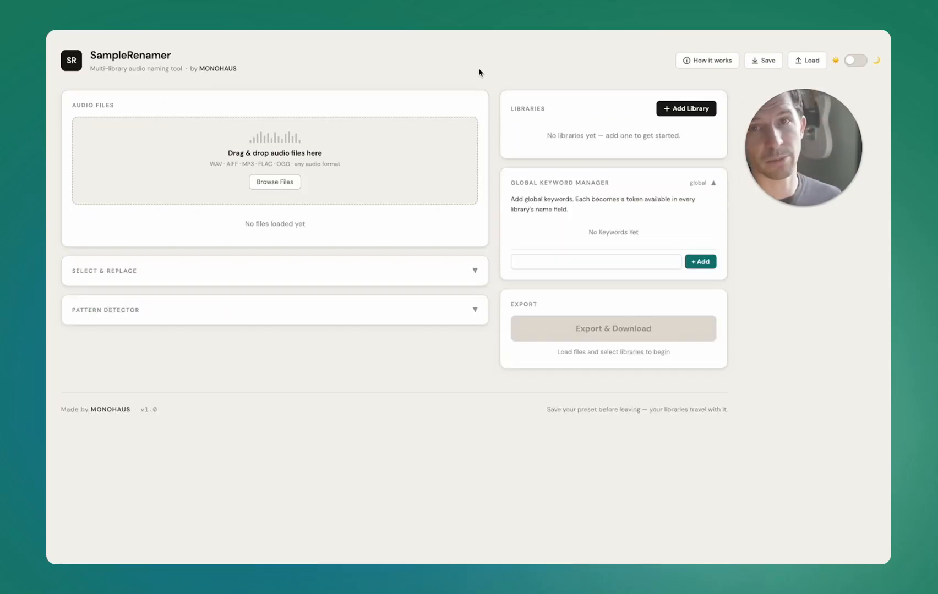
left_click(804, 62)
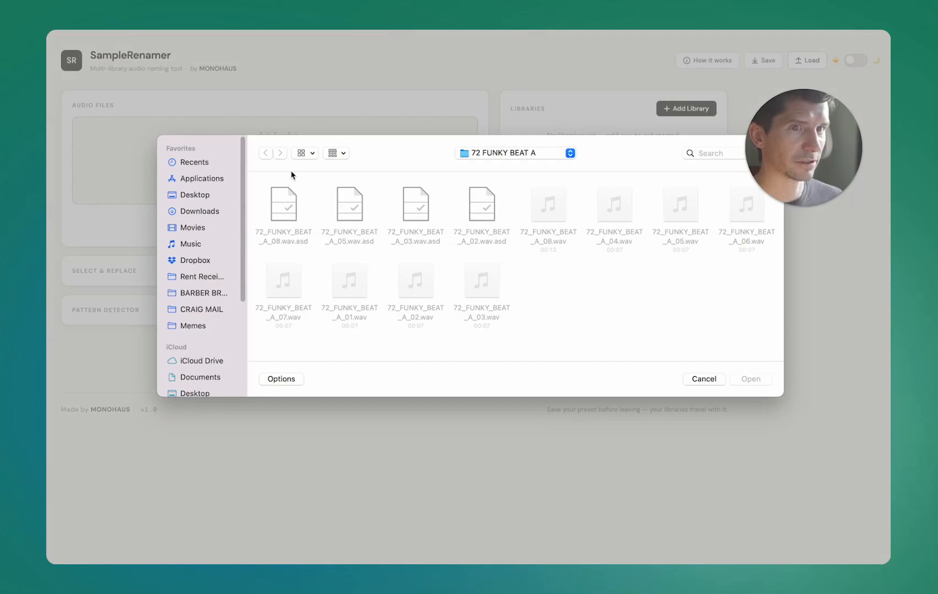
left_click(214, 211)
double_click(279, 208)
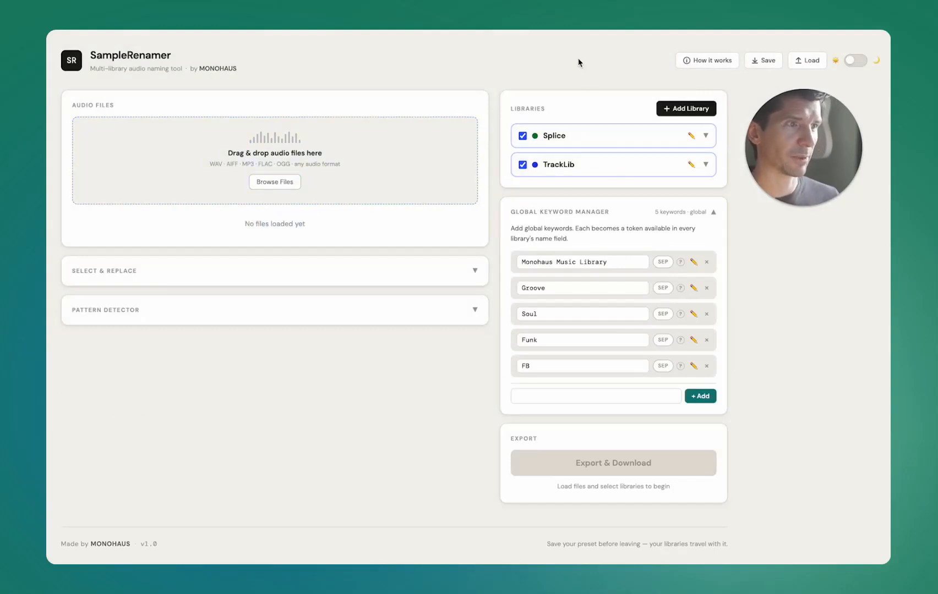
Examine the restored Splice and TrackLib library settings and the global keyword manager
left_click(622, 144)
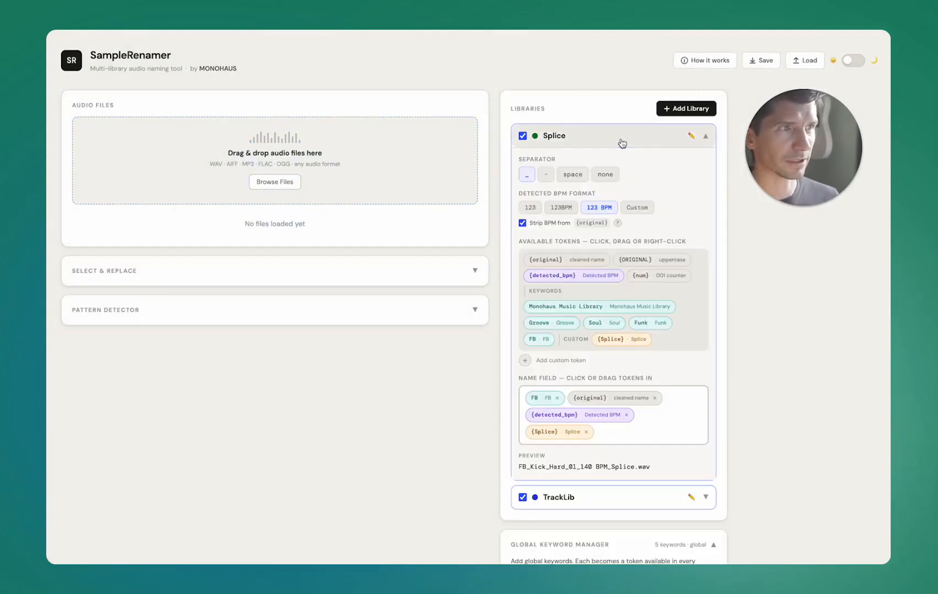
left_click(622, 142)
left_click(620, 168)
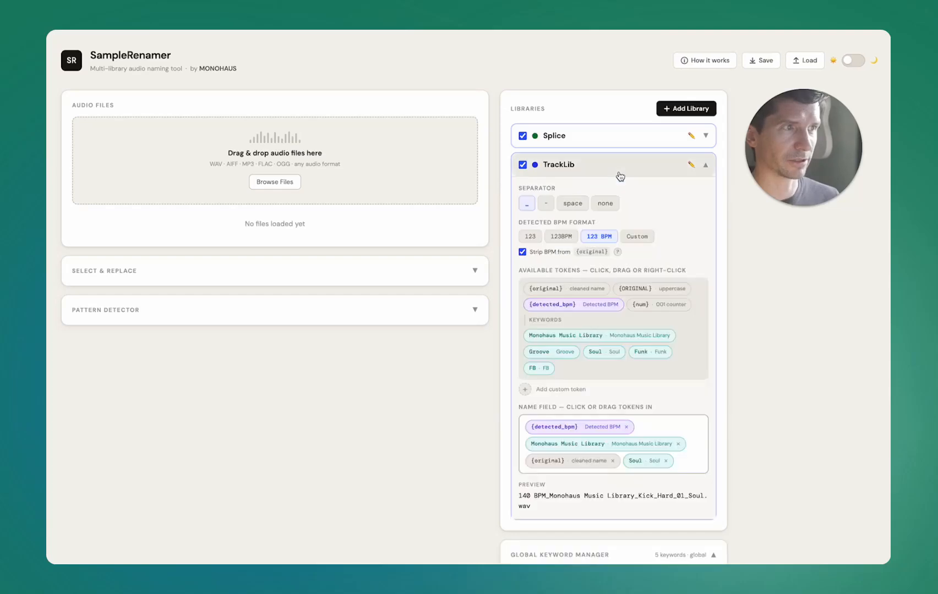
left_click(620, 167)
left_click(619, 213)
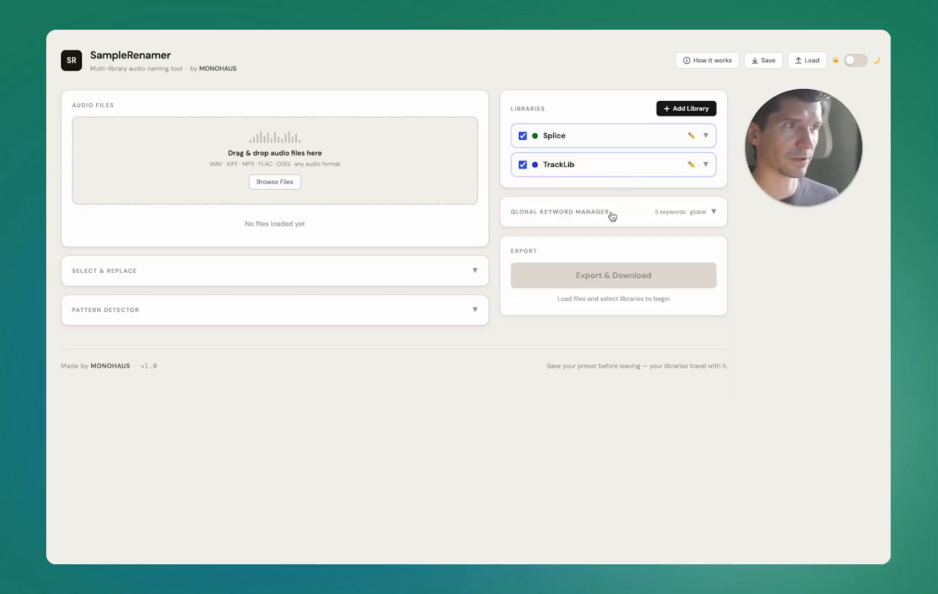
left_click(610, 214)
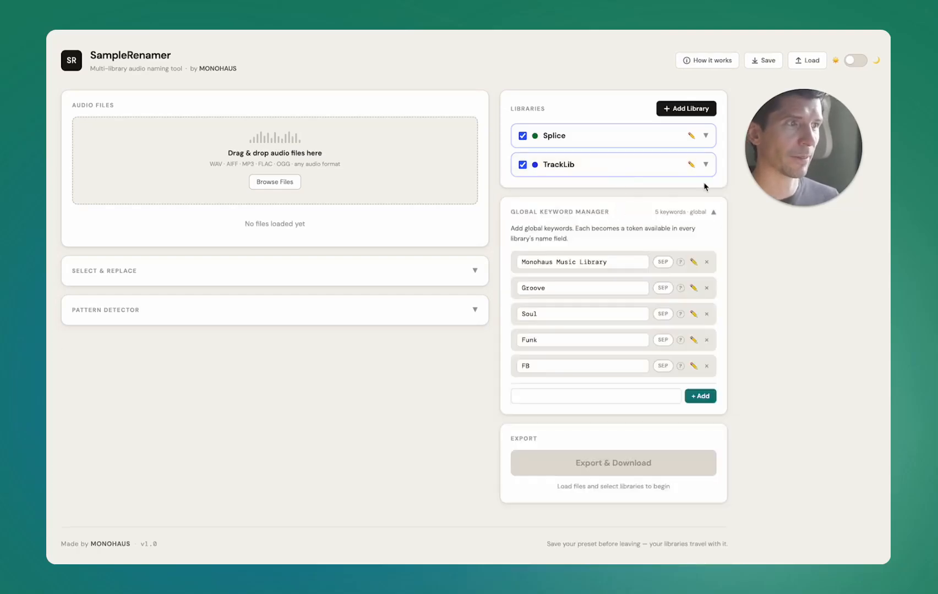
Try the dark theme, switch back to the light theme, and recheck the Splice library's settings
left_click(857, 67)
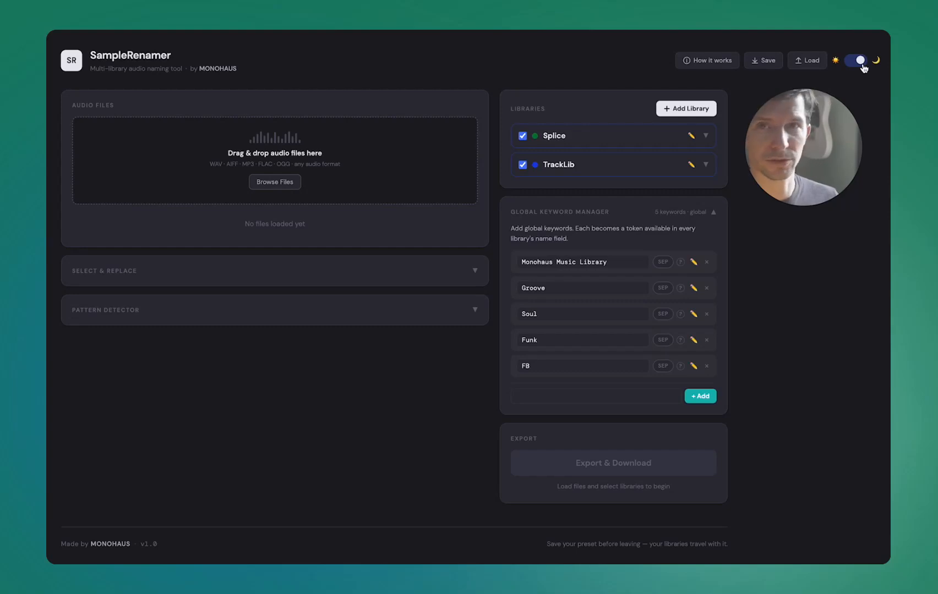
left_click(858, 61)
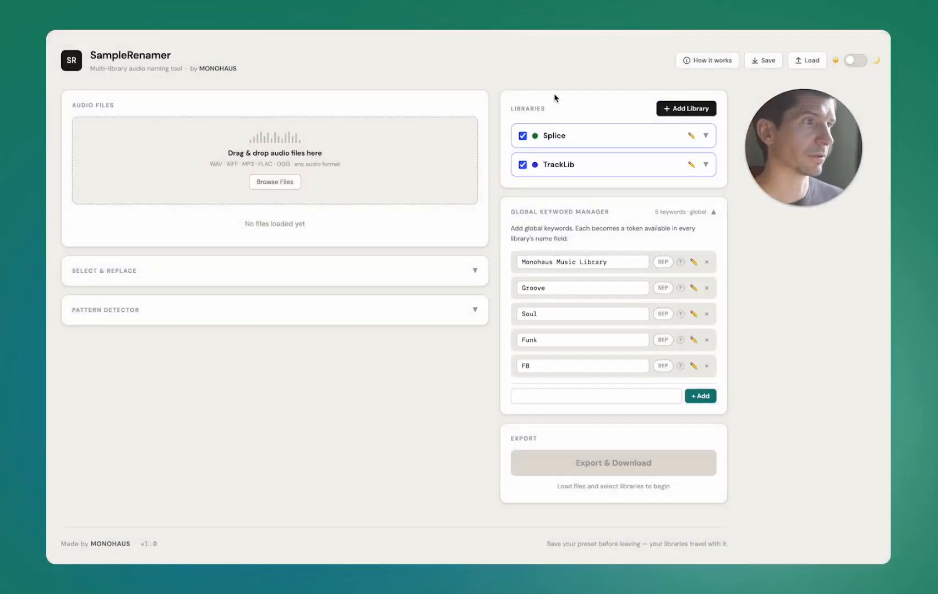
left_click(706, 136)
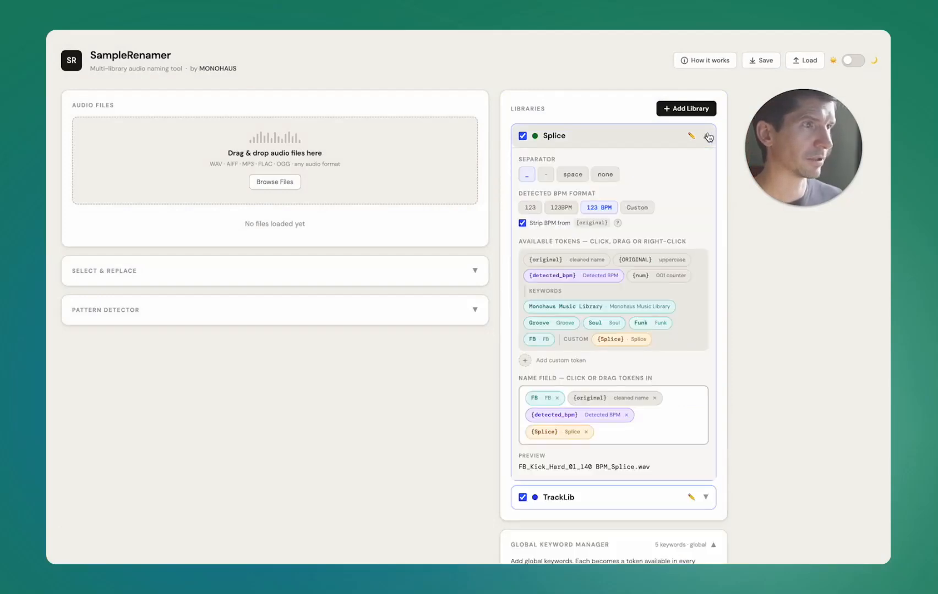
left_click(706, 136)
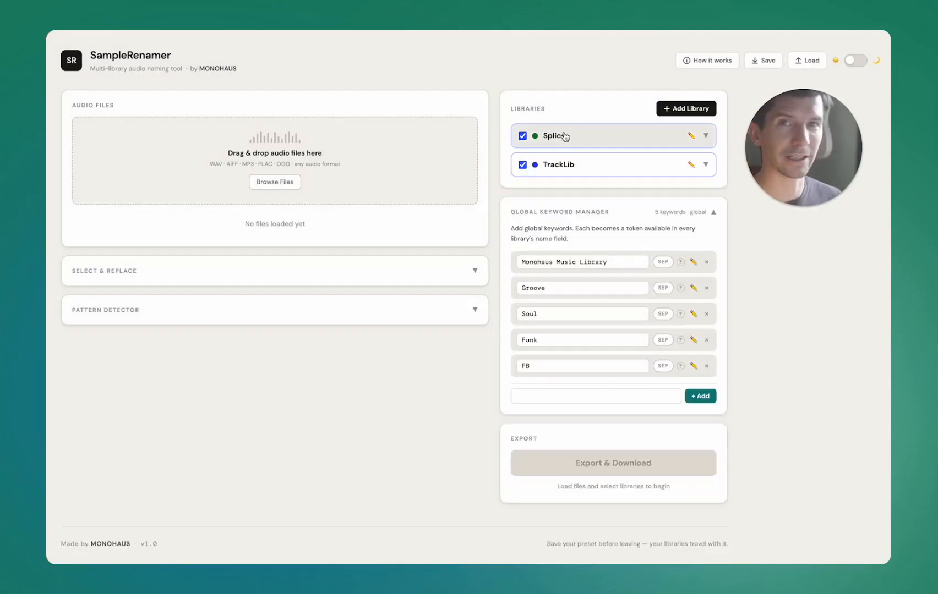